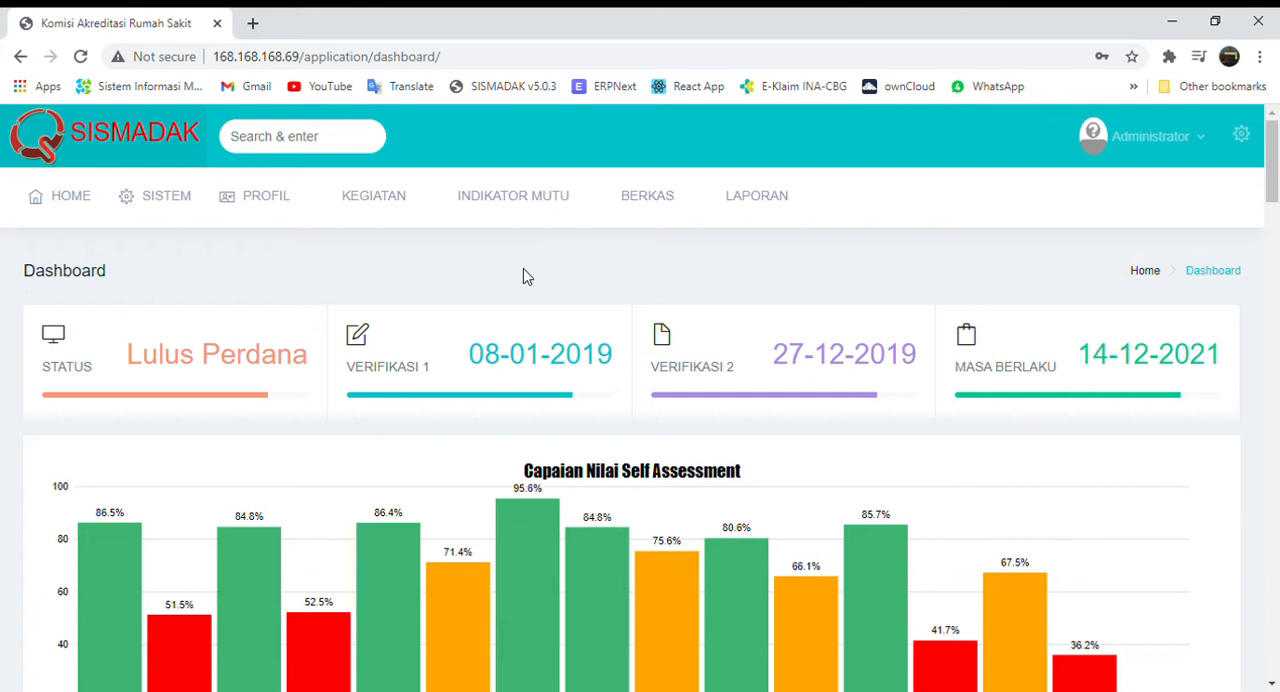
# Open the list of local quality indicators (Daftar IMUT Lokal) to review the registered indicators.
pyautogui.moveTo(529, 204)
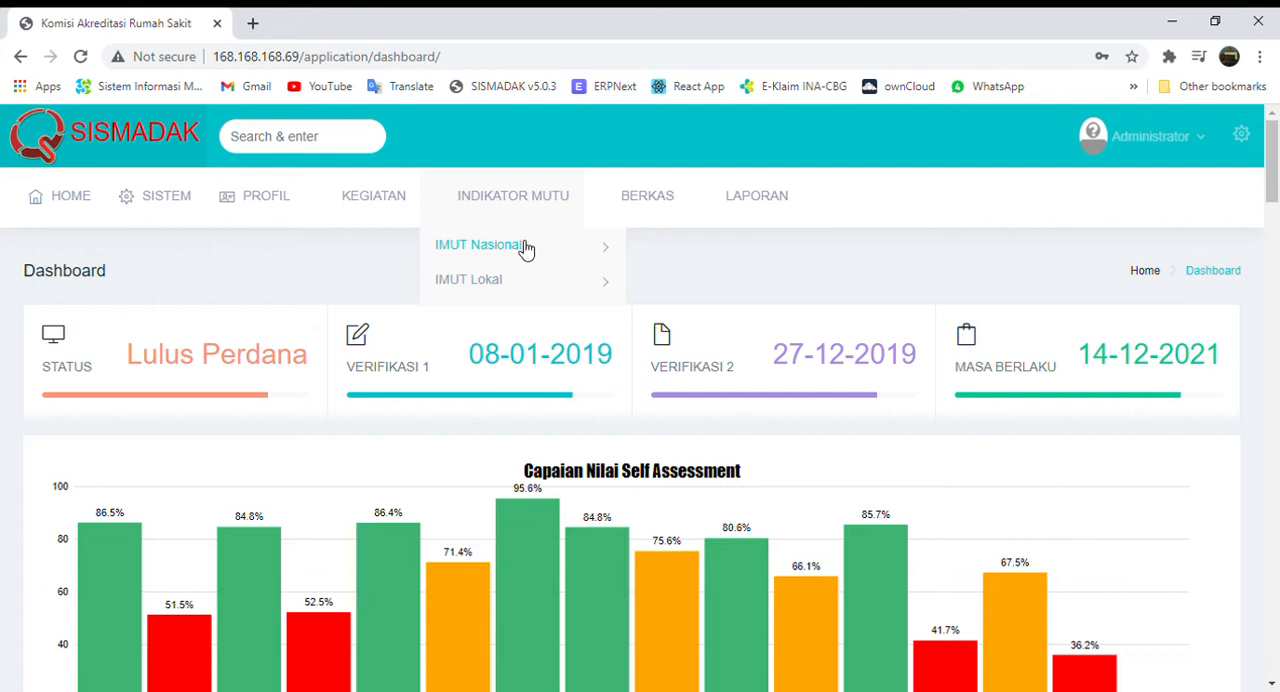
pyautogui.click(527, 249)
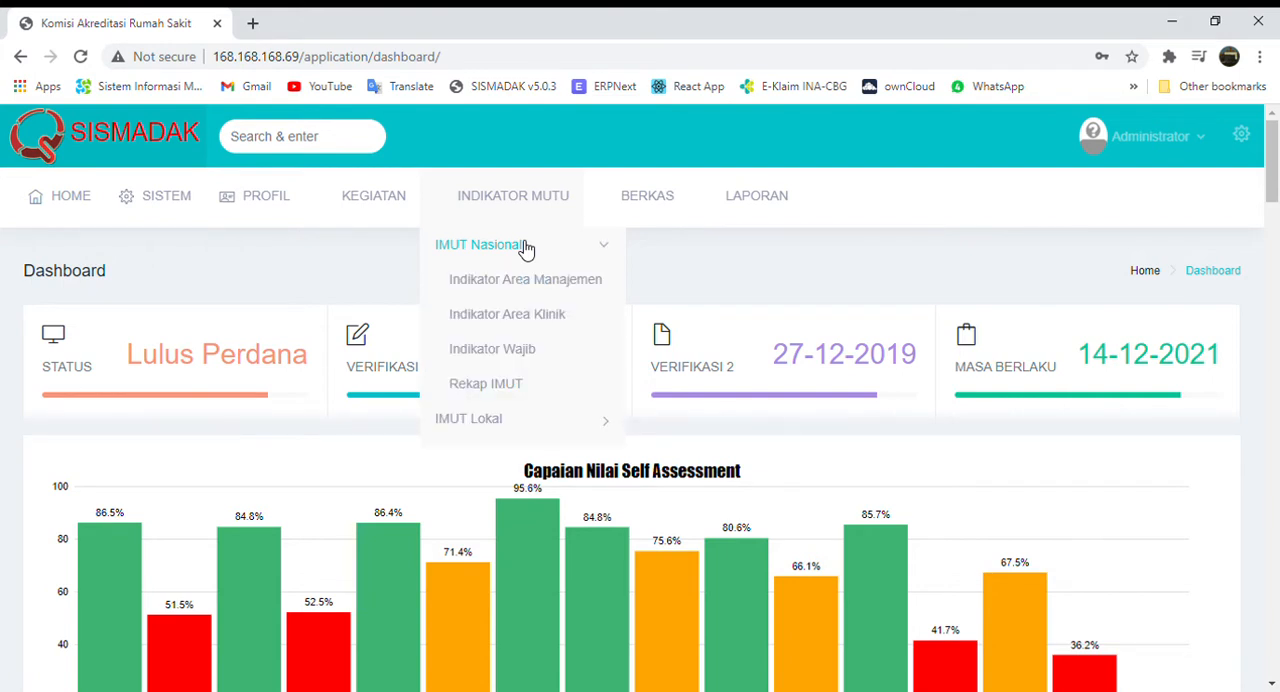
pyautogui.click(527, 249)
pyautogui.click(514, 282)
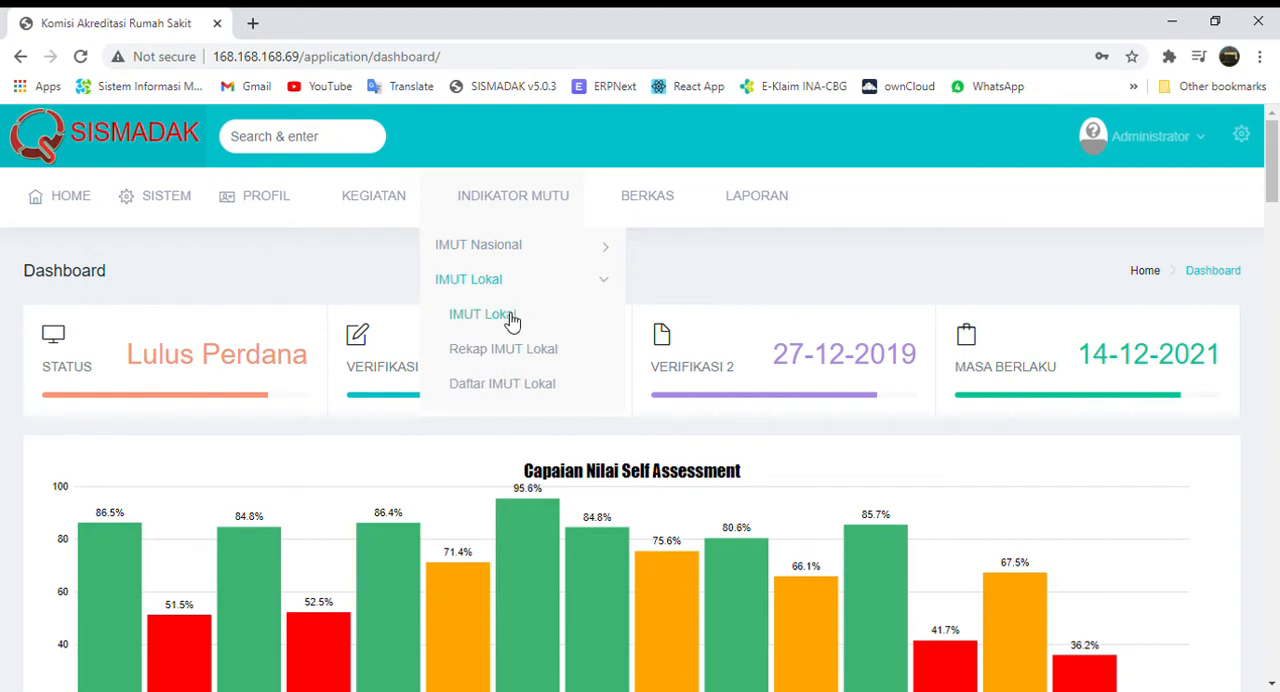
pyautogui.click(503, 388)
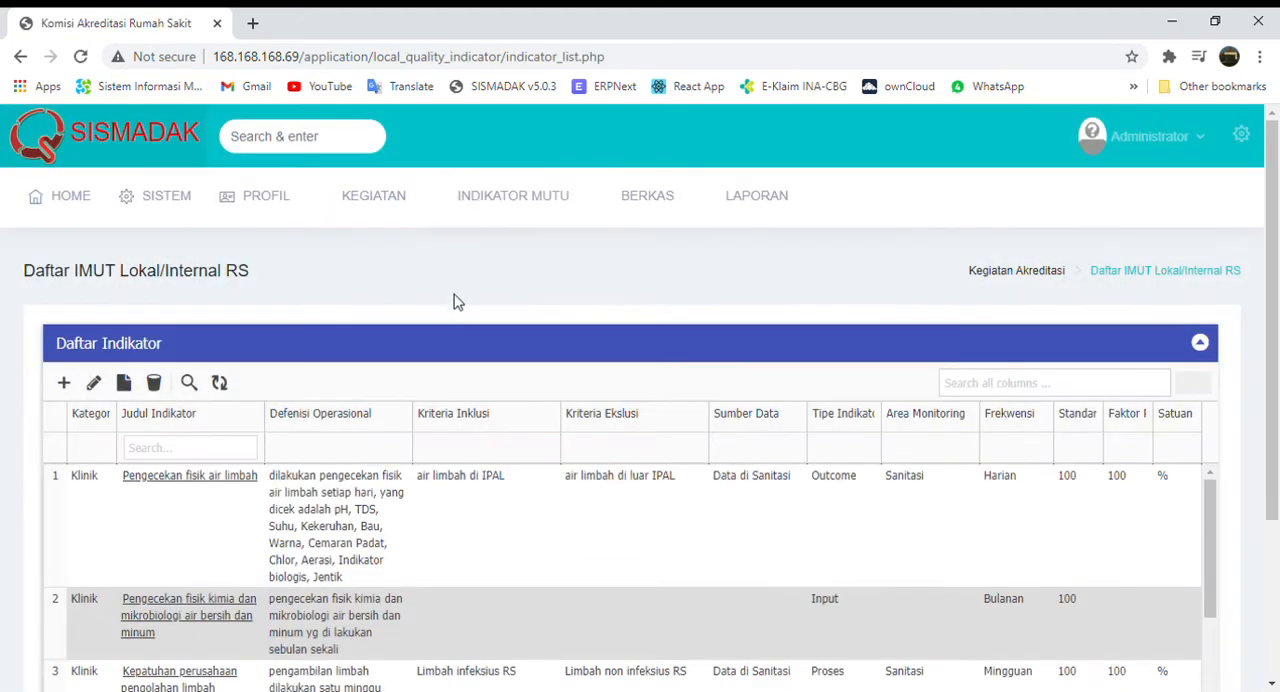
pyautogui.click(393, 482)
pyautogui.click(396, 479)
# Open the hospital's unit and department list (Daftar Unit/Bagian) and look through the units.
pyautogui.moveTo(266, 212)
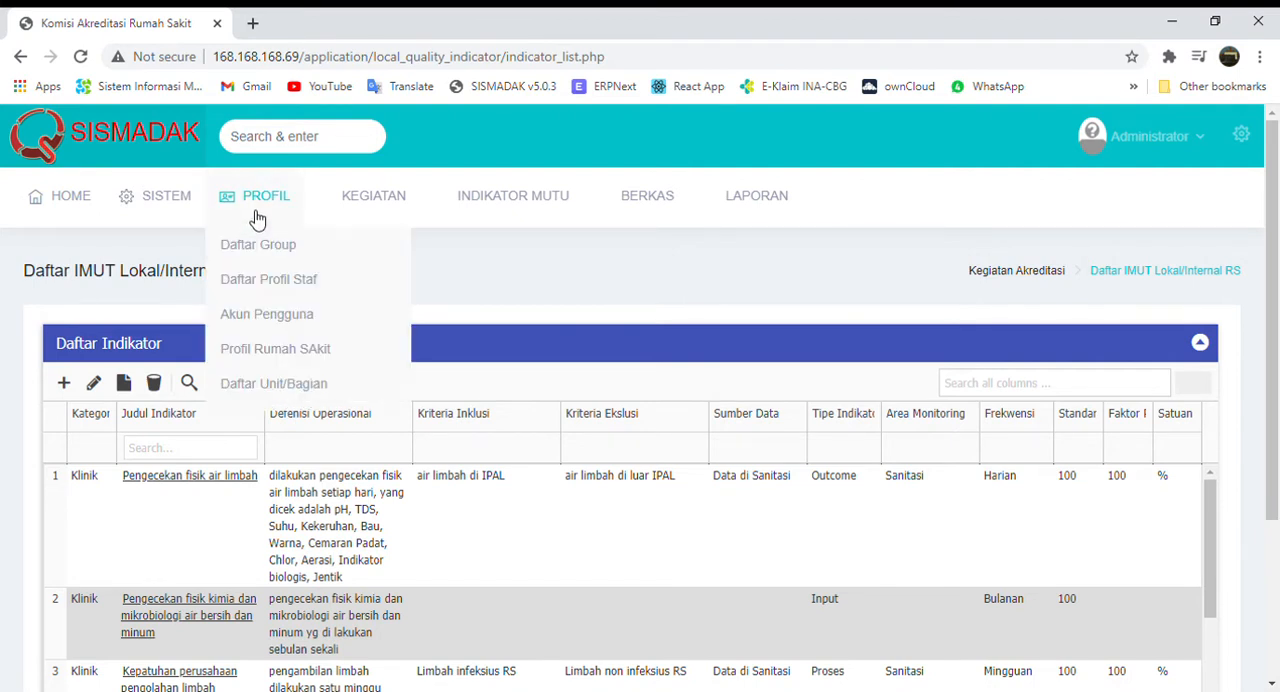
pyautogui.click(253, 392)
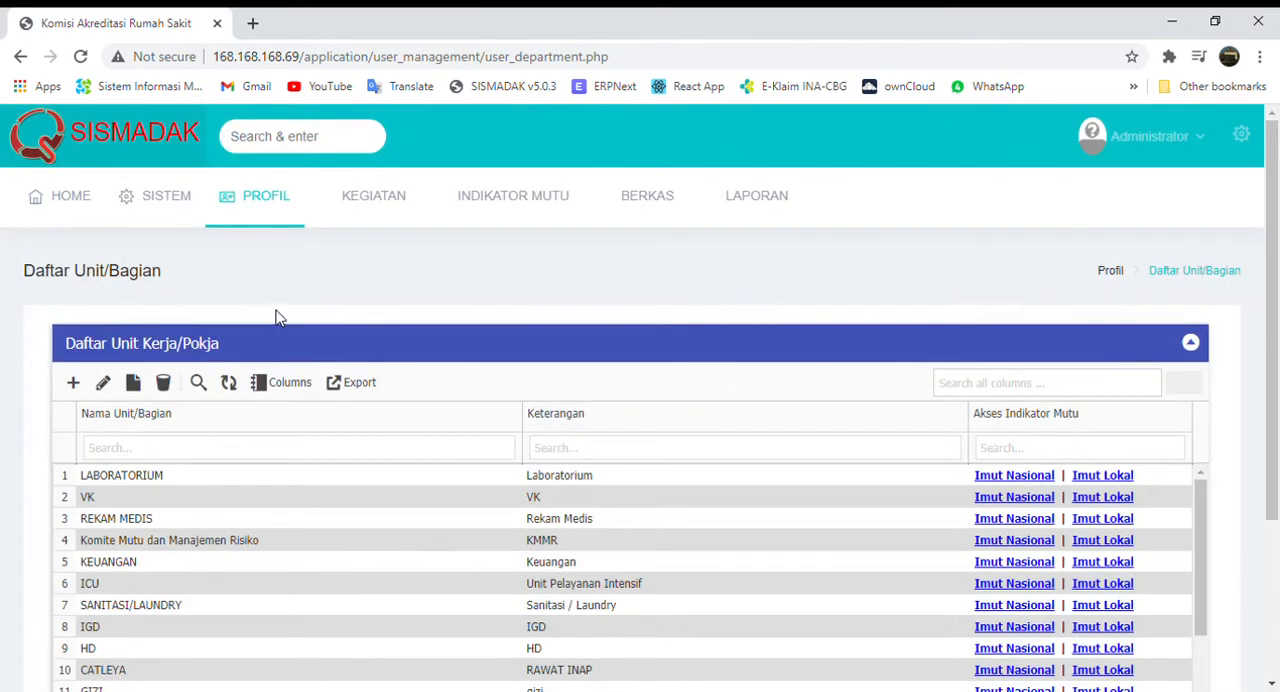
pyautogui.scroll(-2, 28, 511)
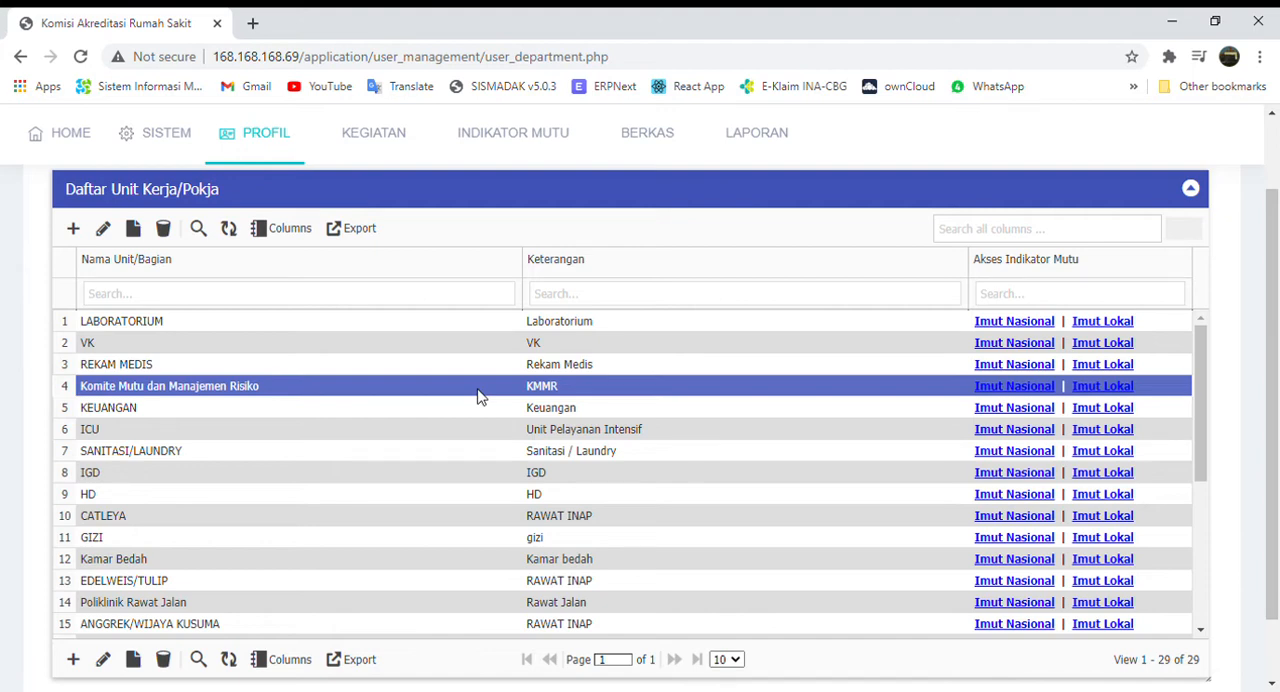
# Filter the unit names by "unit" and open the national indicators (Imut Nasional) assigned to UNIT SERVER.
pyautogui.click(232, 308)
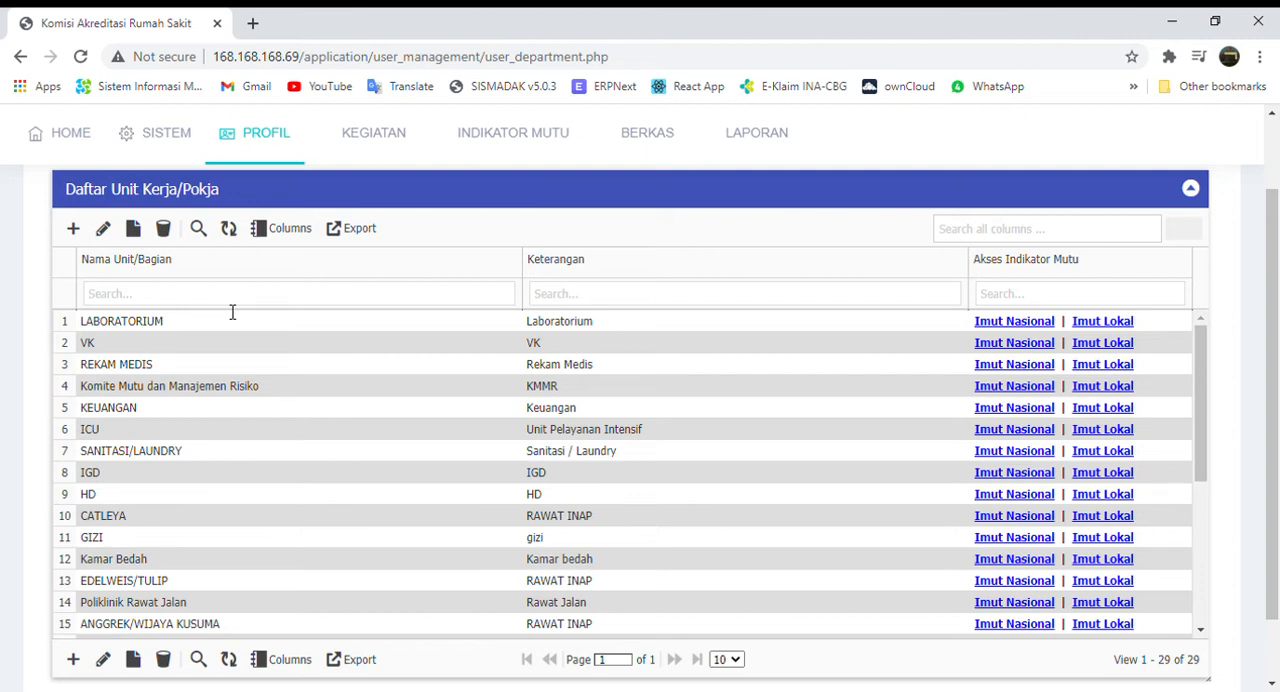
pyautogui.write('a')
pyautogui.press('BackSpace')
pyautogui.write('unit')
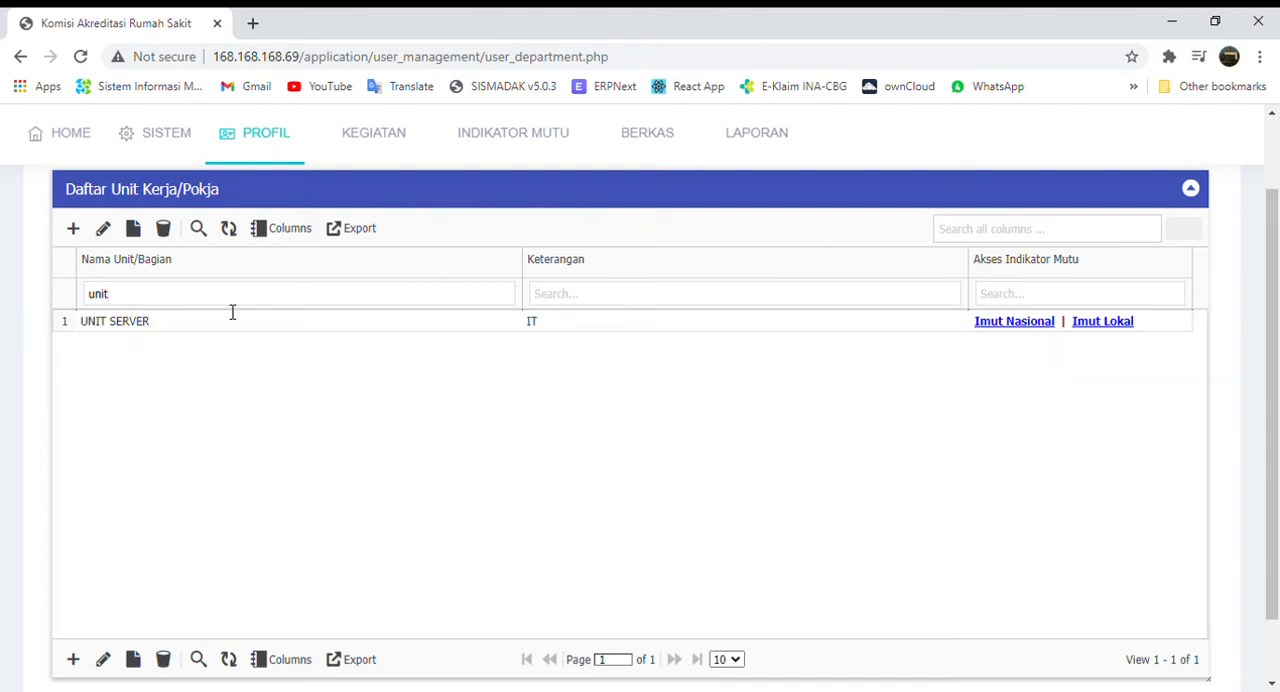
pyautogui.click(207, 320)
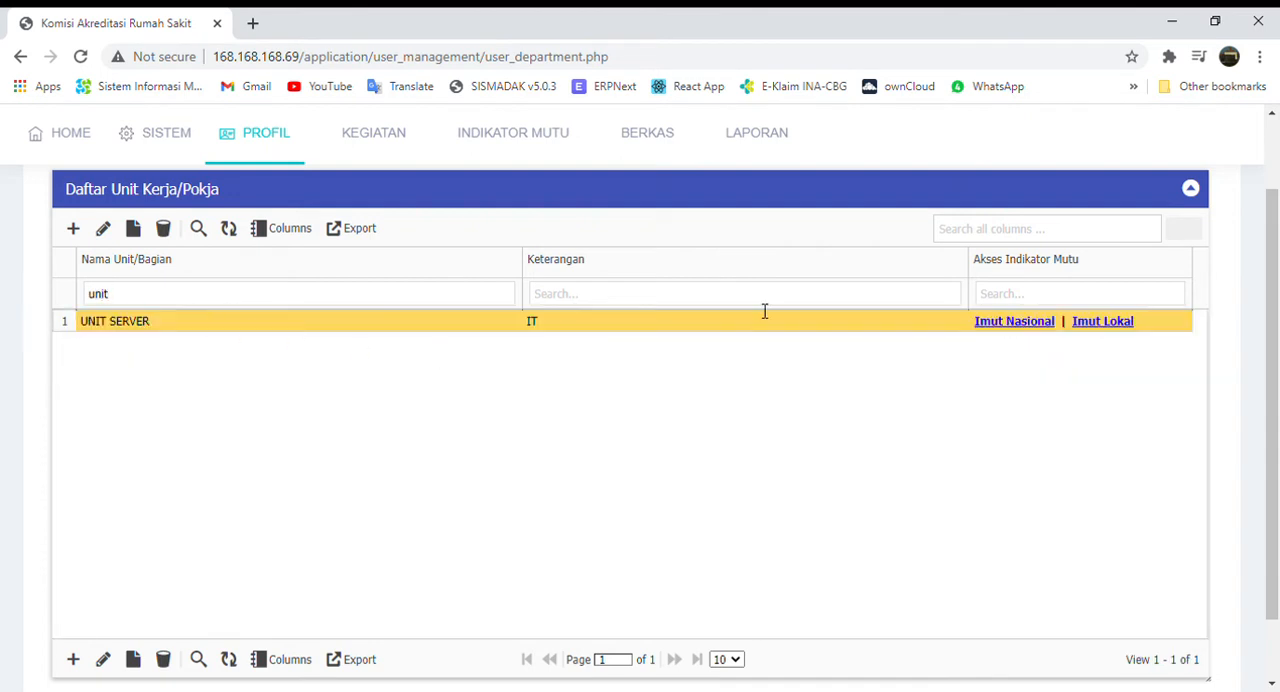
pyautogui.click(1014, 321)
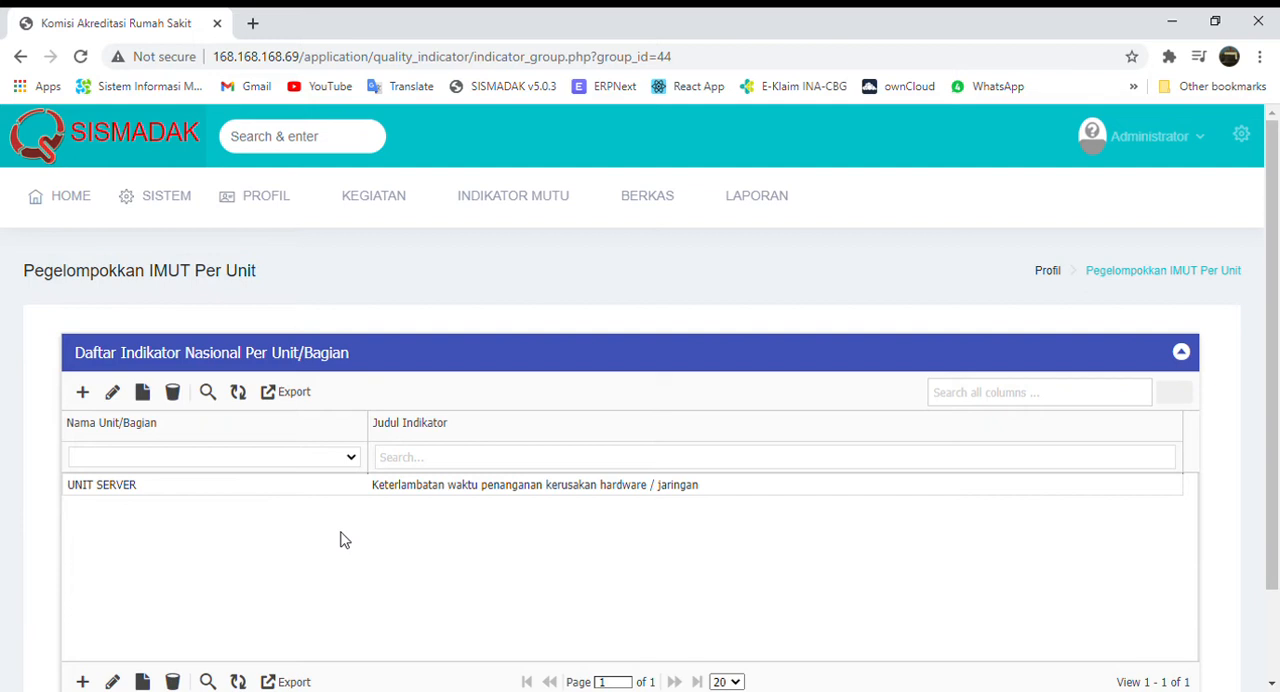
pyautogui.click(124, 484)
pyautogui.click(105, 428)
pyautogui.click(88, 393)
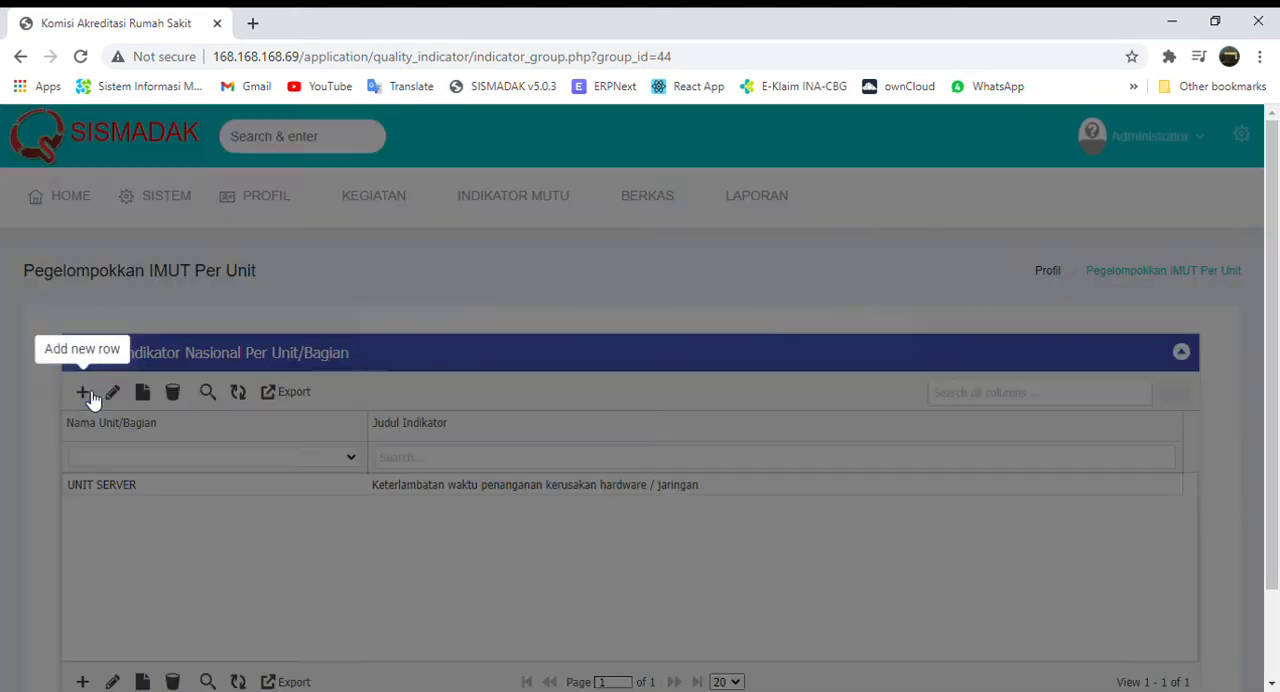
pyautogui.click(558, 298)
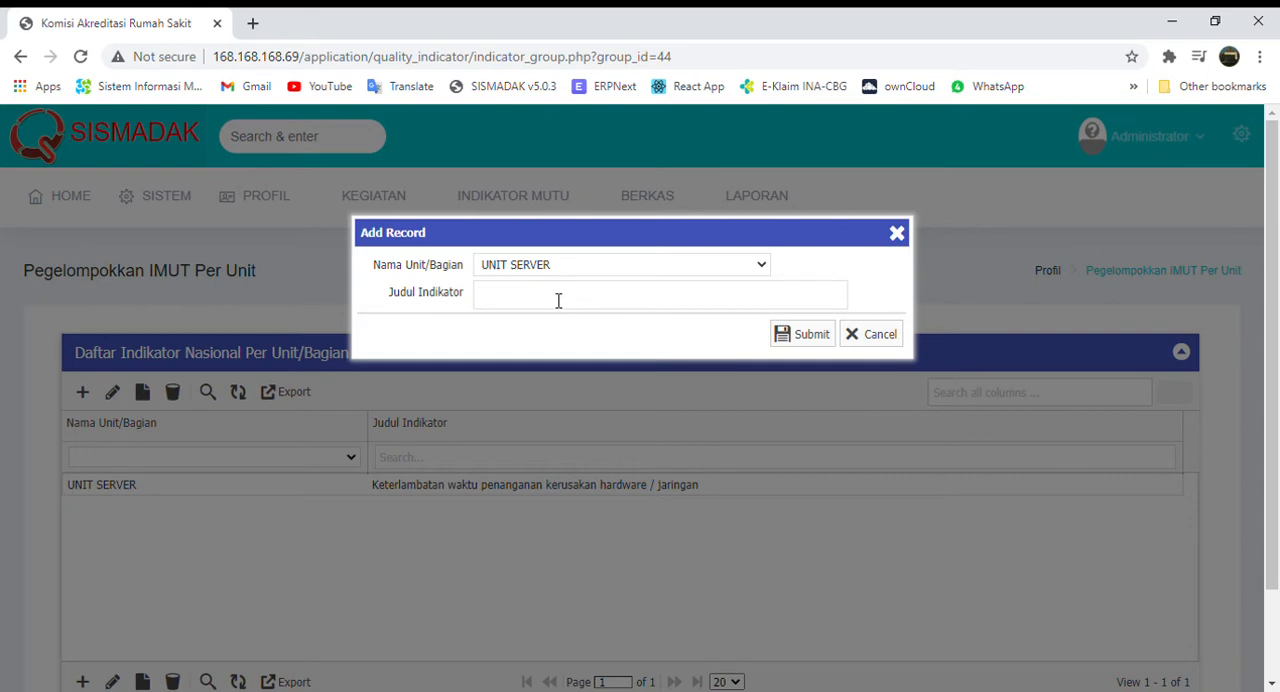
pyautogui.write('linen')
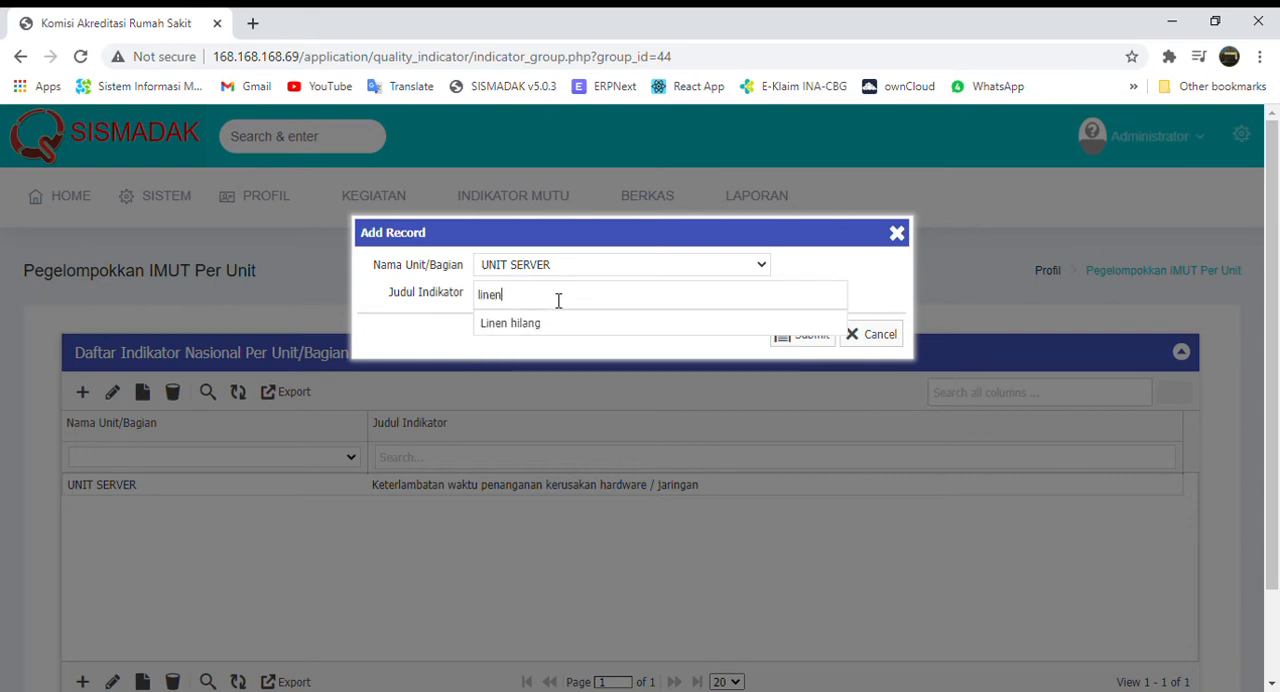
pyautogui.click(543, 322)
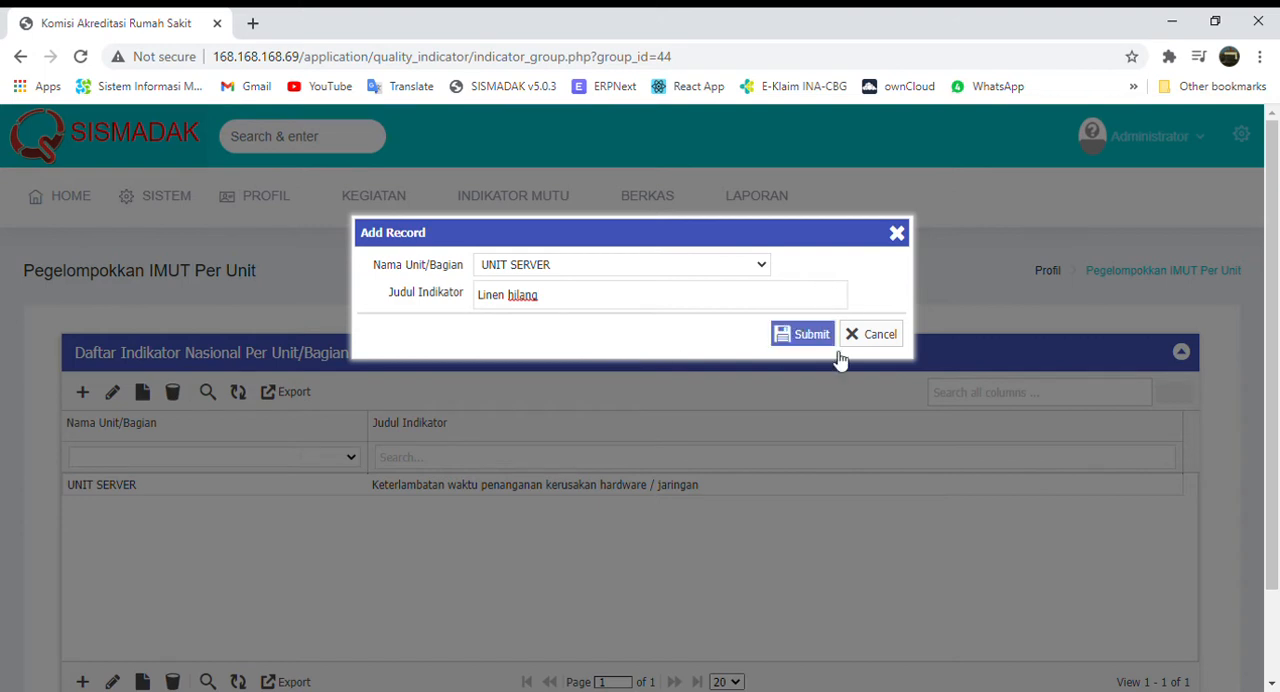
pyautogui.click(896, 338)
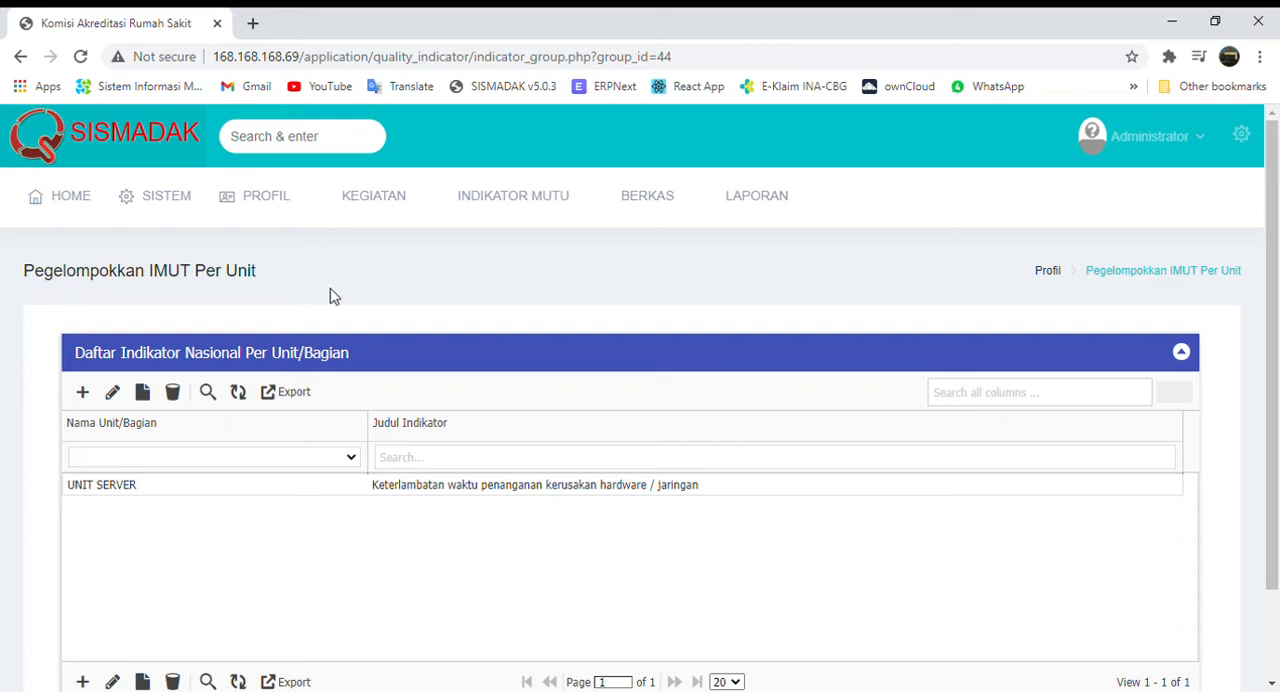
# Return to the unit list, filter the names by "unit serv" and open UNIT SERVER's local indicators (Imut Lokal).
pyautogui.moveTo(280, 203)
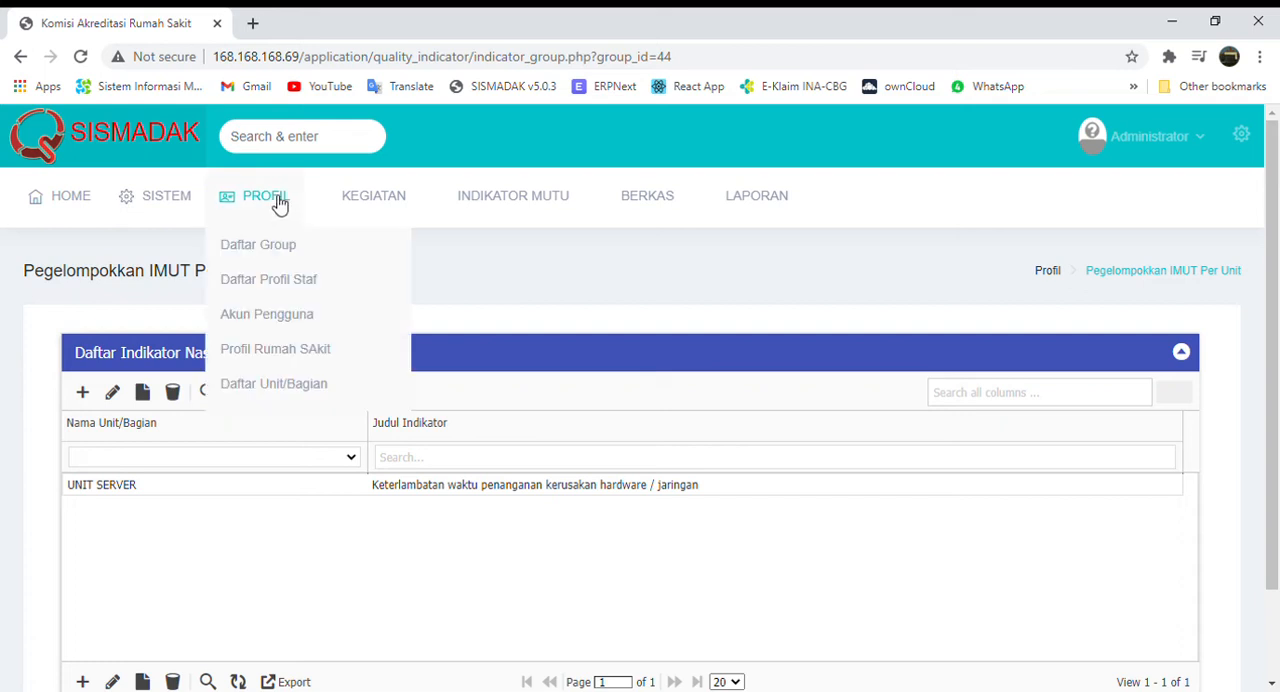
pyautogui.click(293, 390)
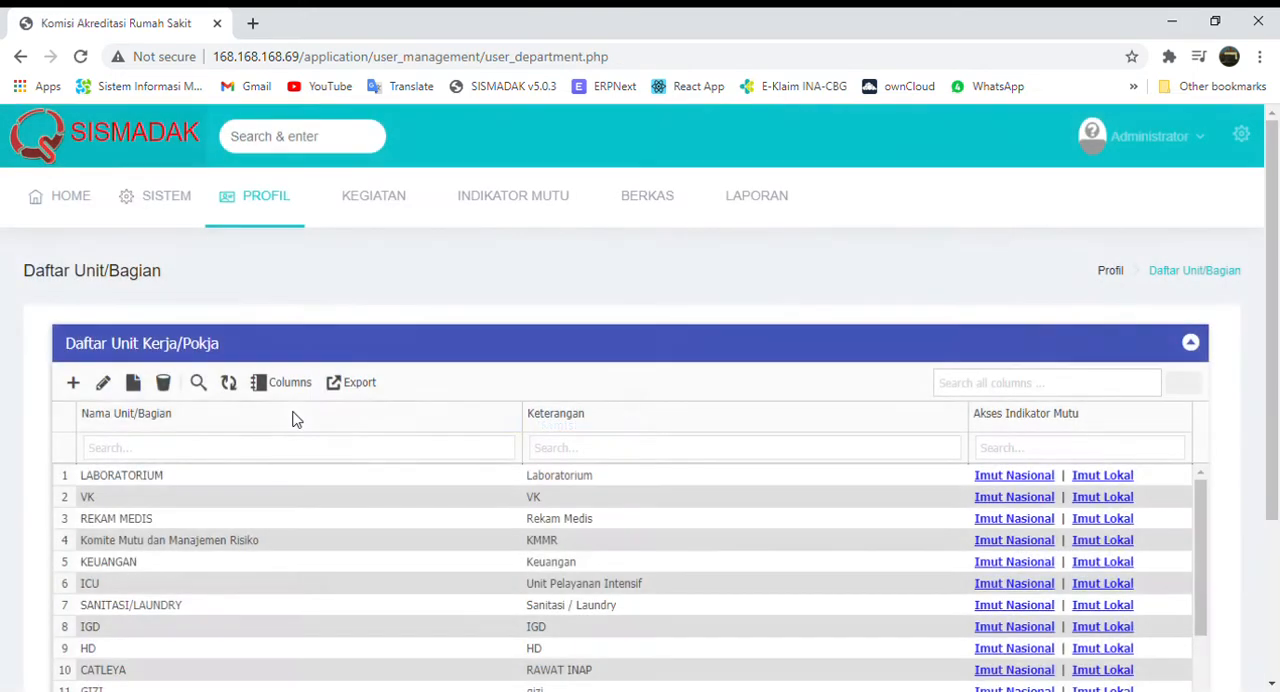
pyautogui.click(281, 452)
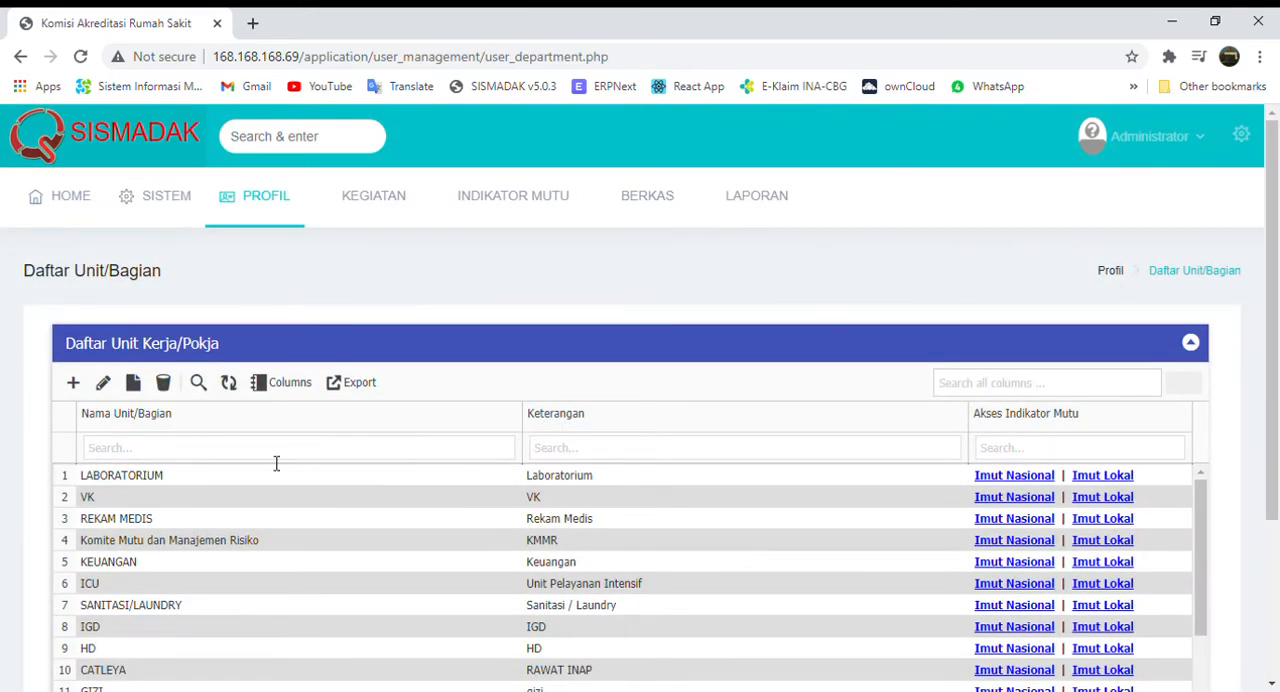
pyautogui.write('unit serv')
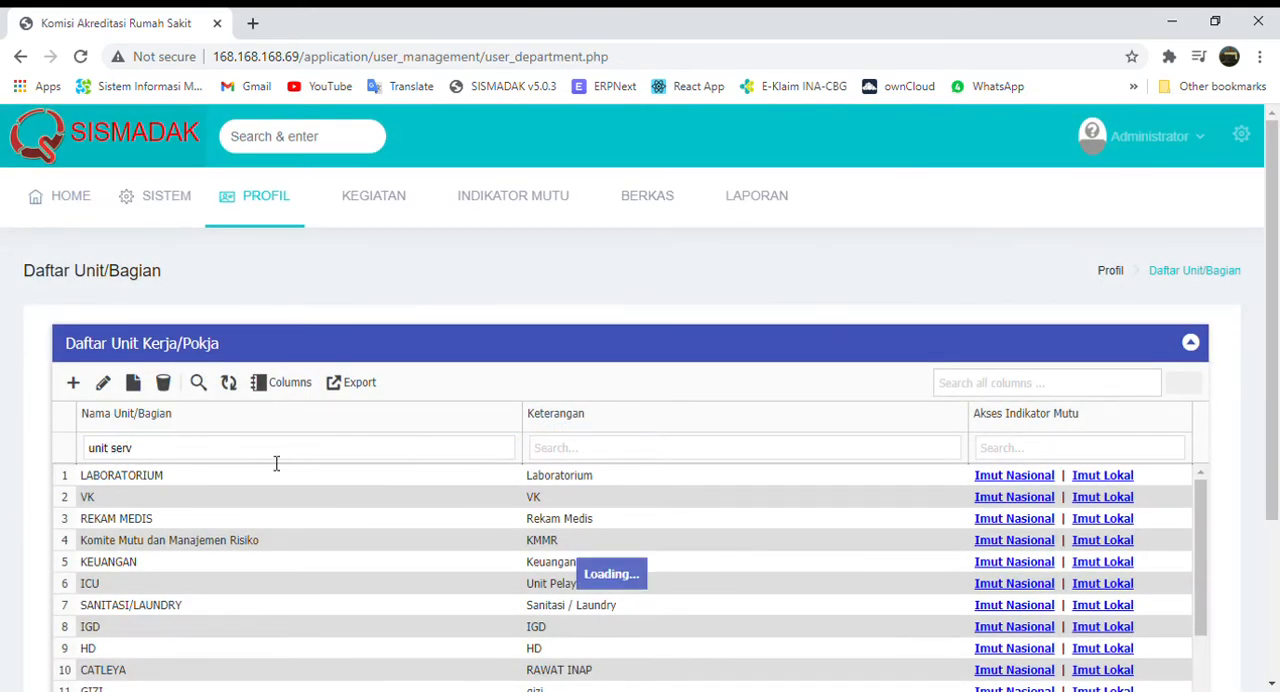
pyautogui.click(1110, 478)
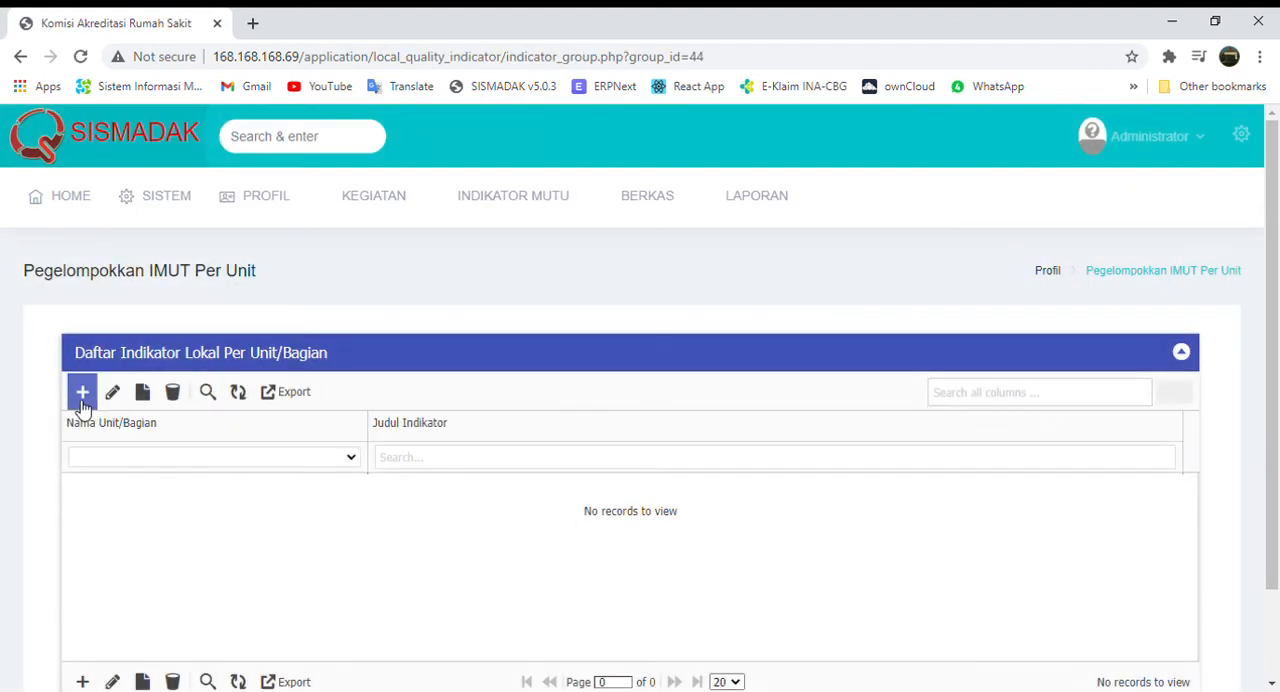
pyautogui.click(83, 393)
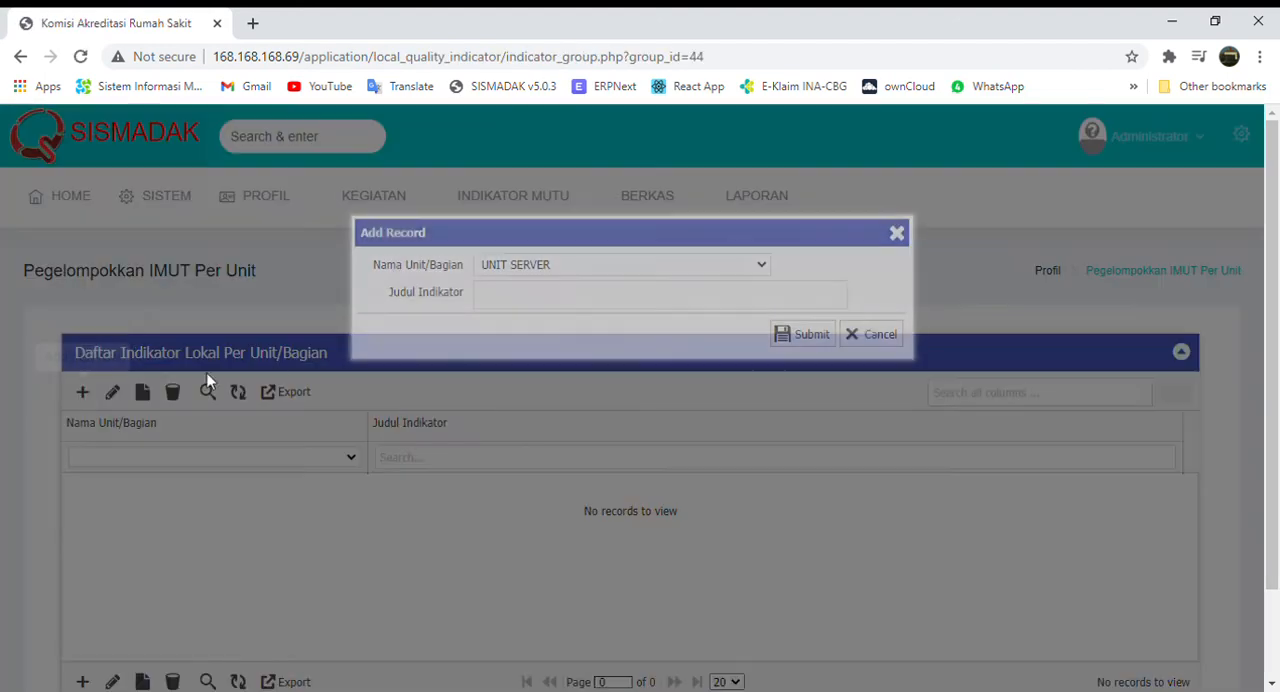
pyautogui.click(497, 314)
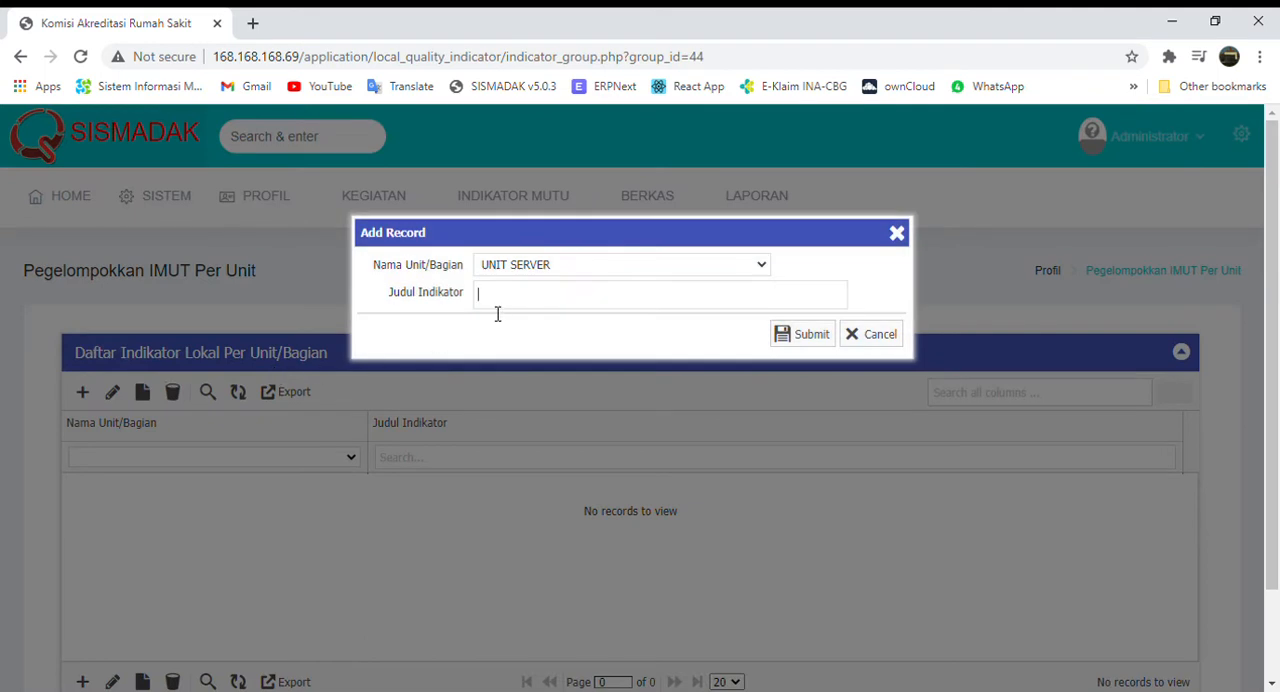
pyautogui.write('perusa')
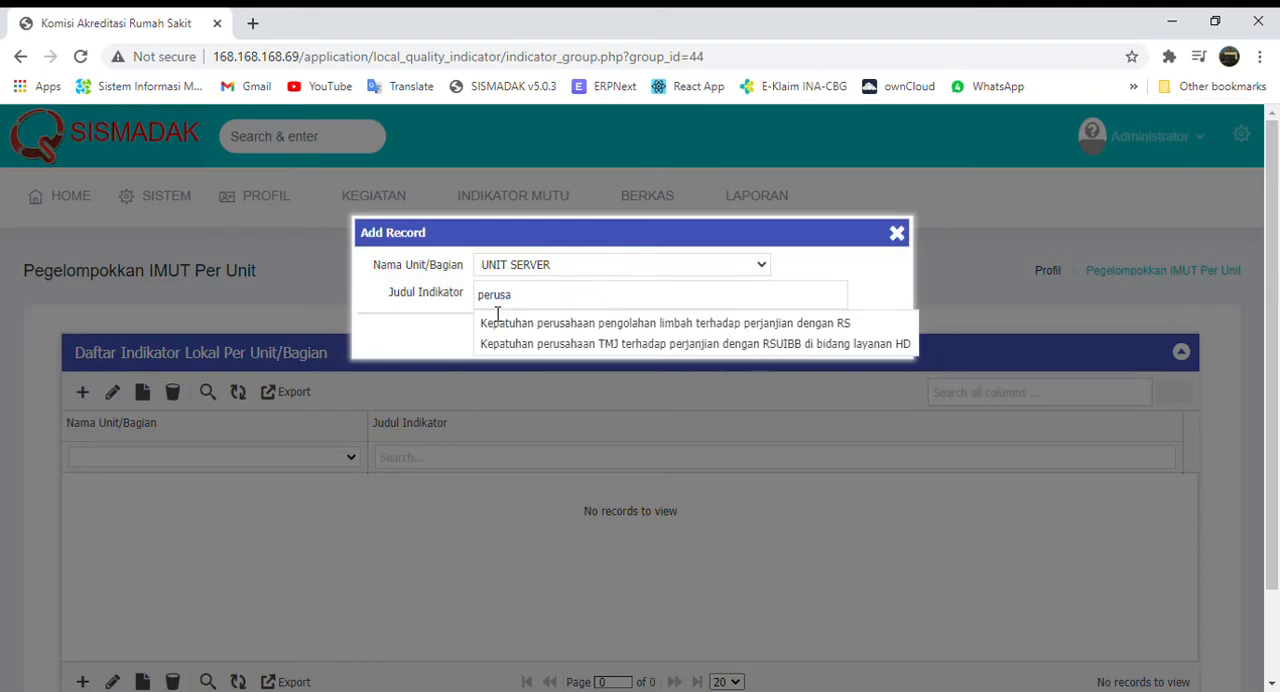
pyautogui.click(590, 323)
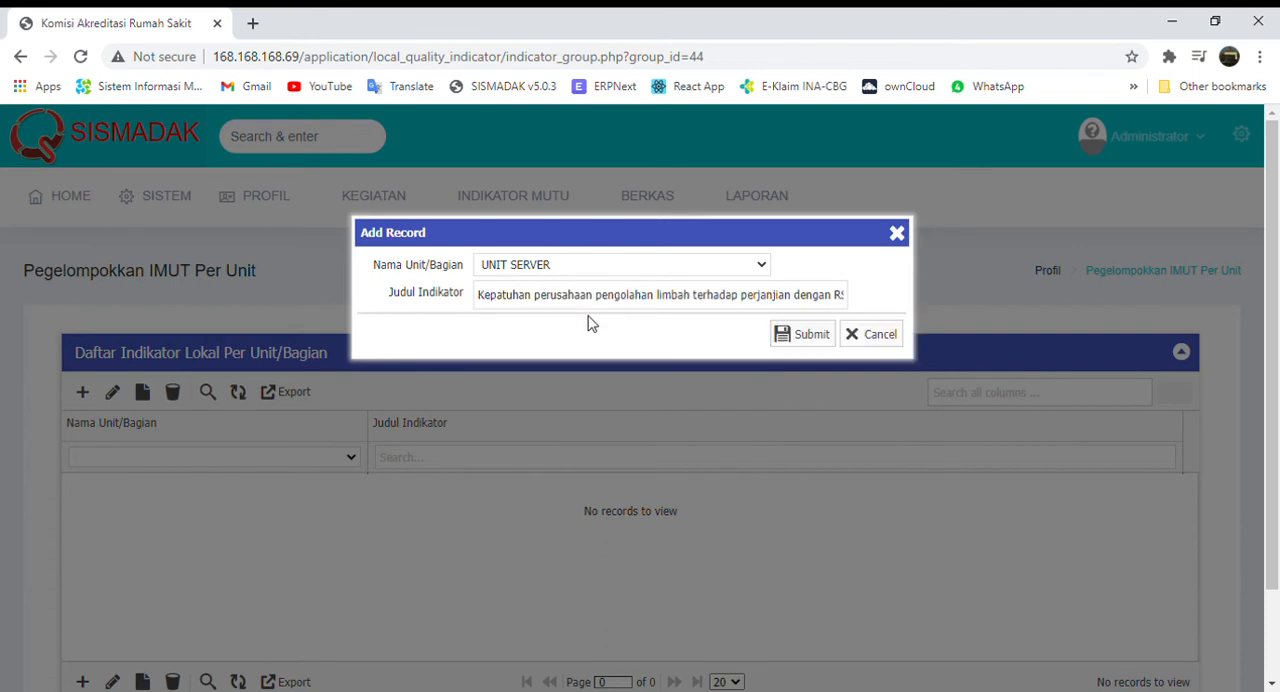
pyautogui.click(868, 339)
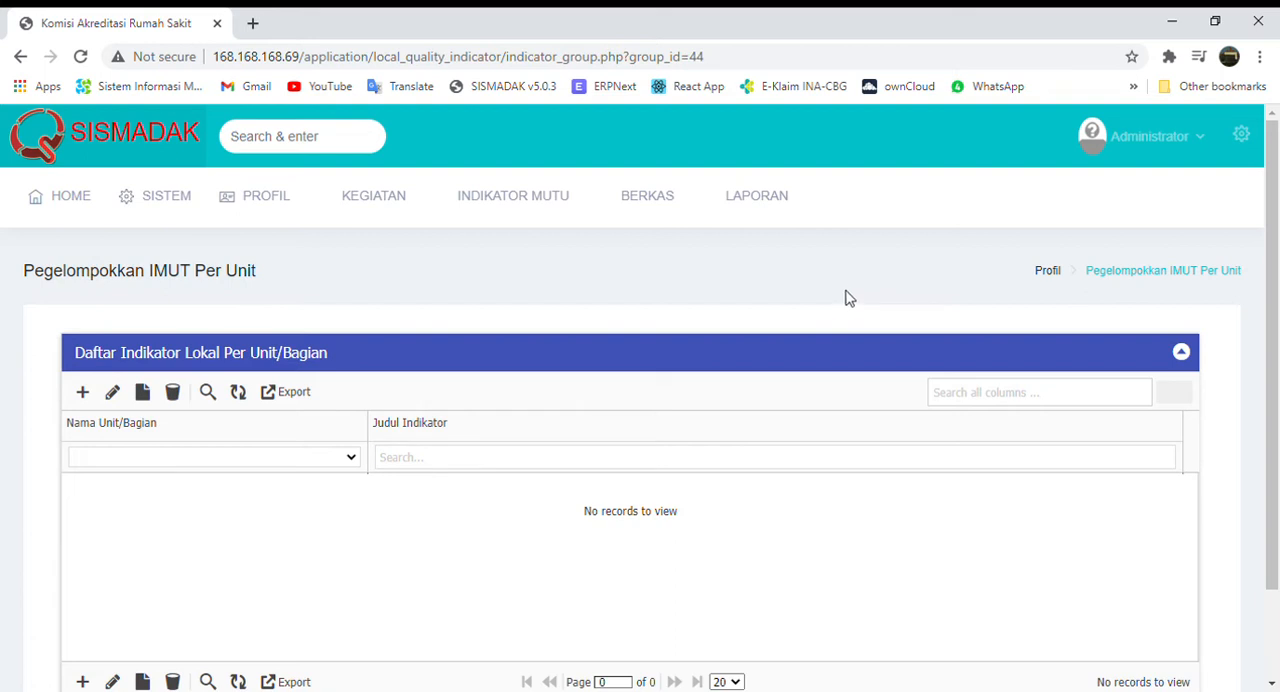
# Log out of the Administrator account and log in as the unit's staff user with the account e-mail and password.
pyautogui.click(1137, 163)
pyautogui.click(1136, 292)
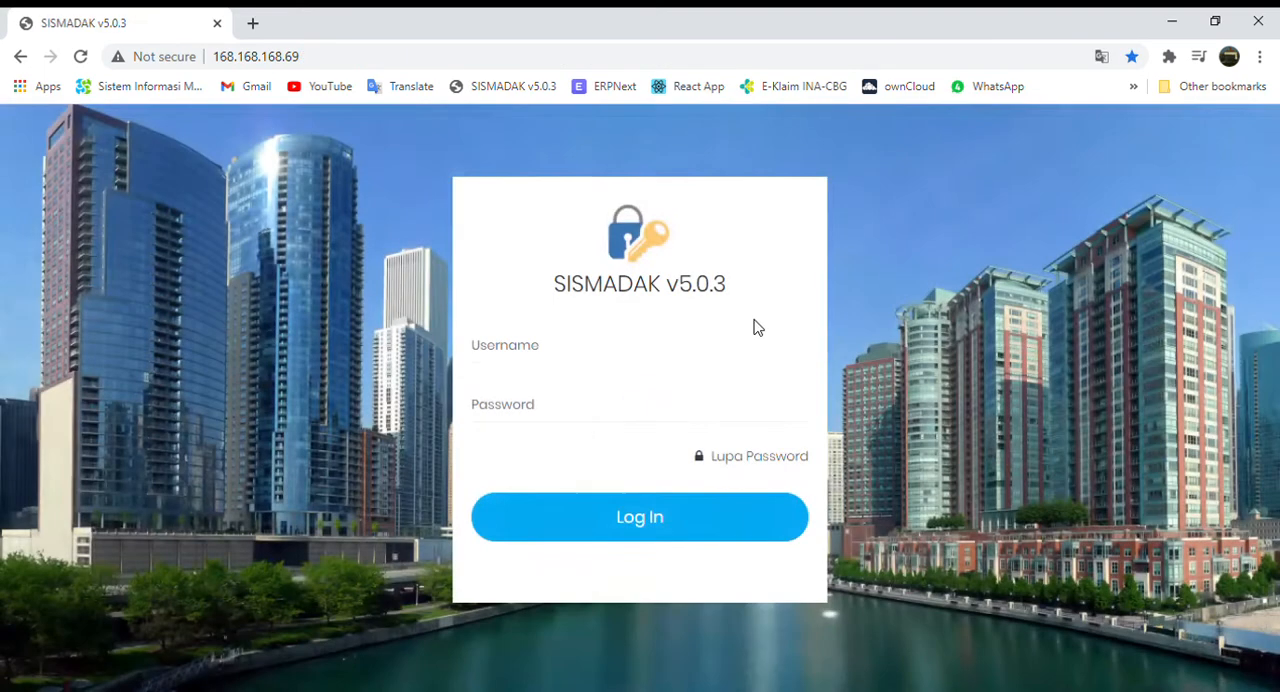
pyautogui.click(631, 350)
pyautogui.click(578, 427)
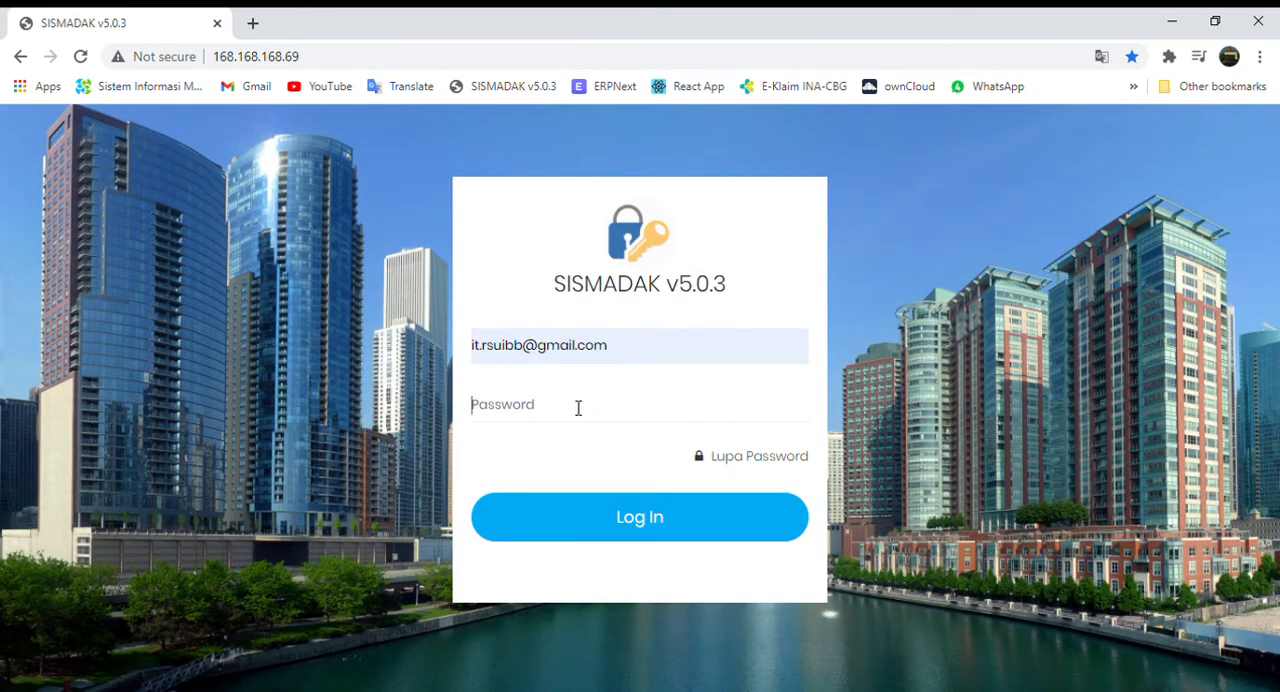
pyautogui.click(578, 408)
pyautogui.write('••')
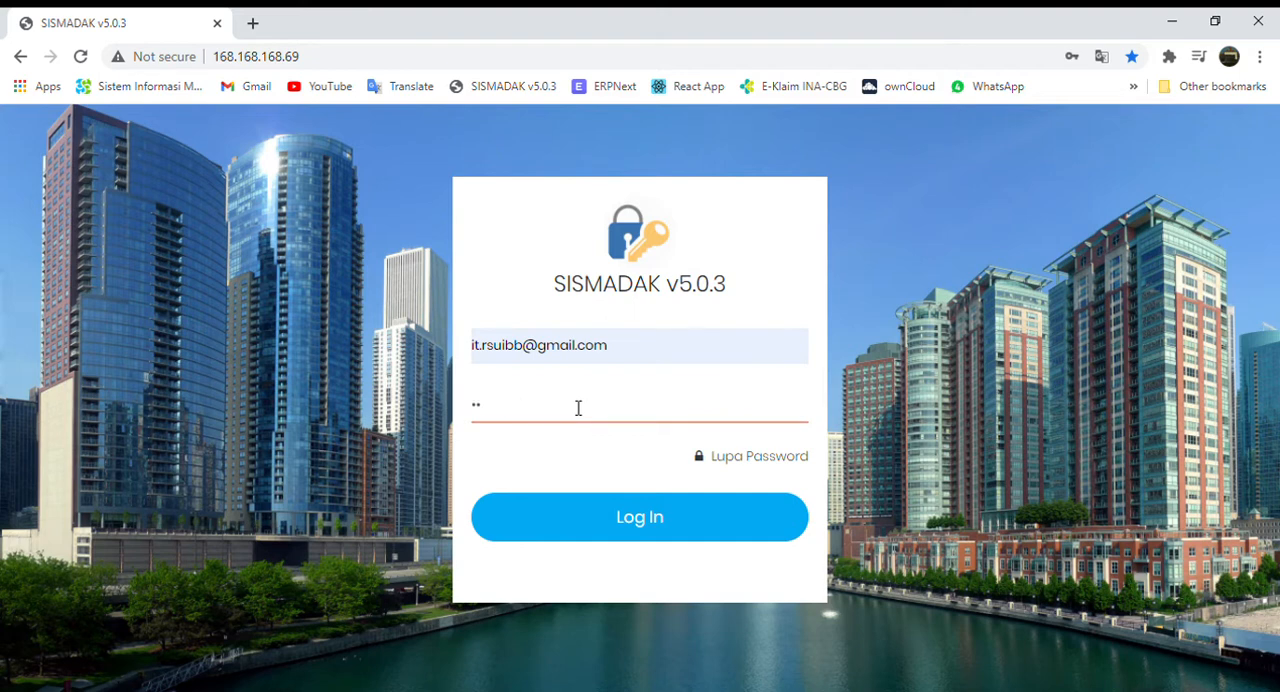
pyautogui.press('BackSpace')
pyautogui.write('••••••')
pyautogui.press('Return')
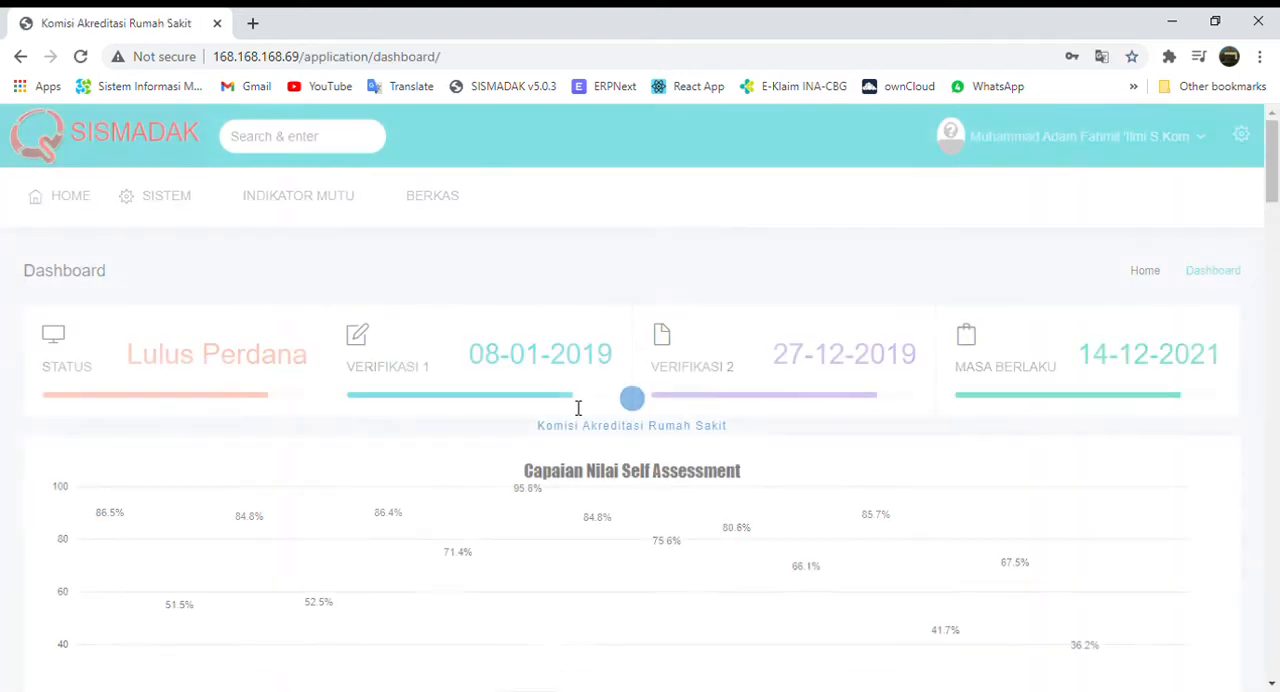
# Open the national management-area quality indicators (Indikator Area Manajemen) for the logged-in staff user's unit.
pyautogui.moveTo(354, 218)
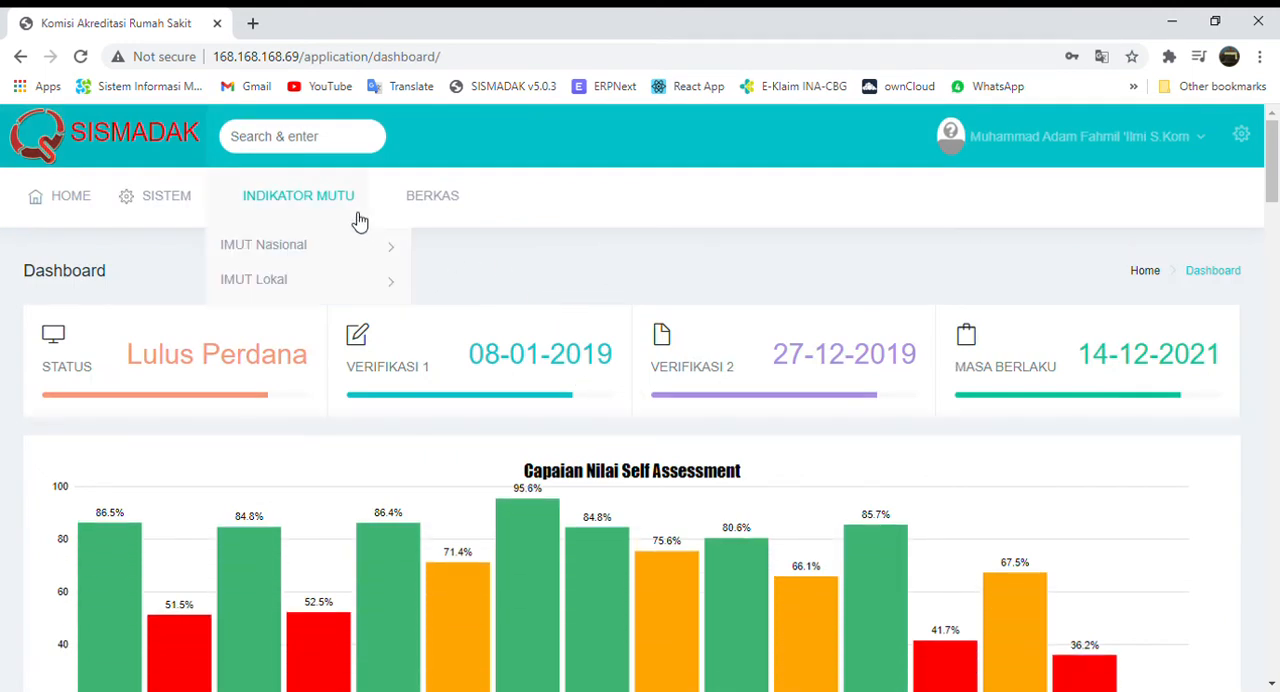
pyautogui.click(322, 256)
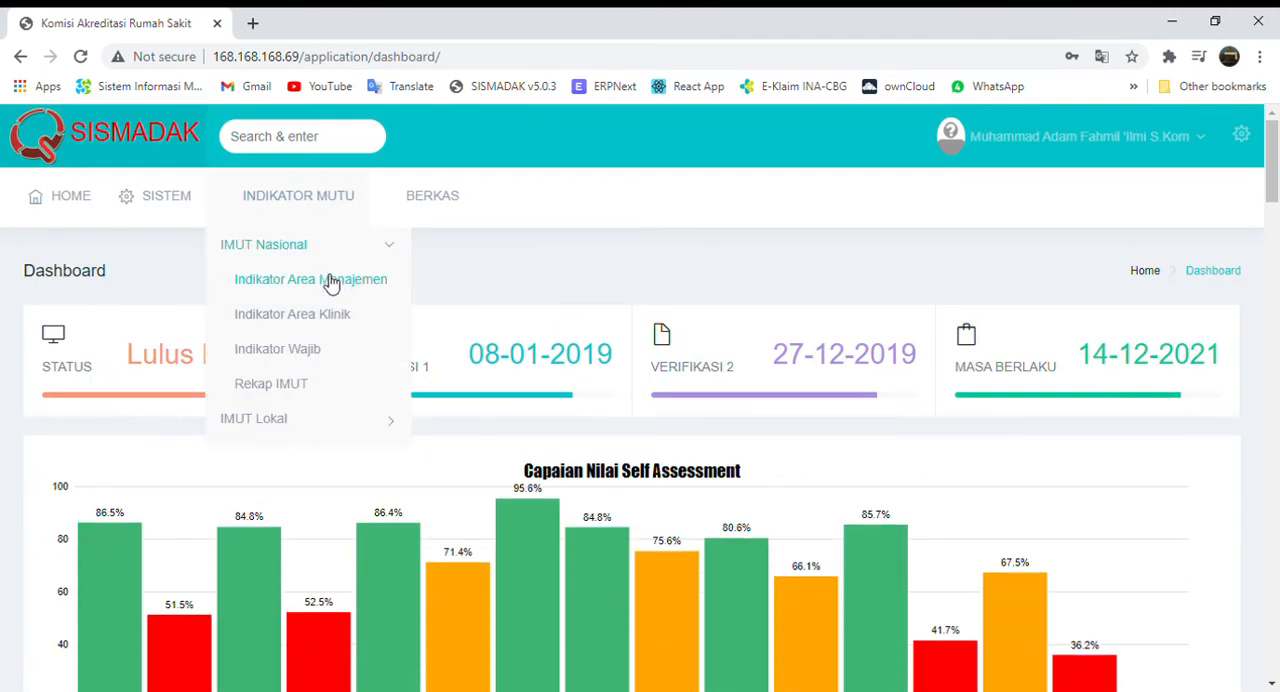
pyautogui.click(317, 418)
pyautogui.moveTo(340, 222)
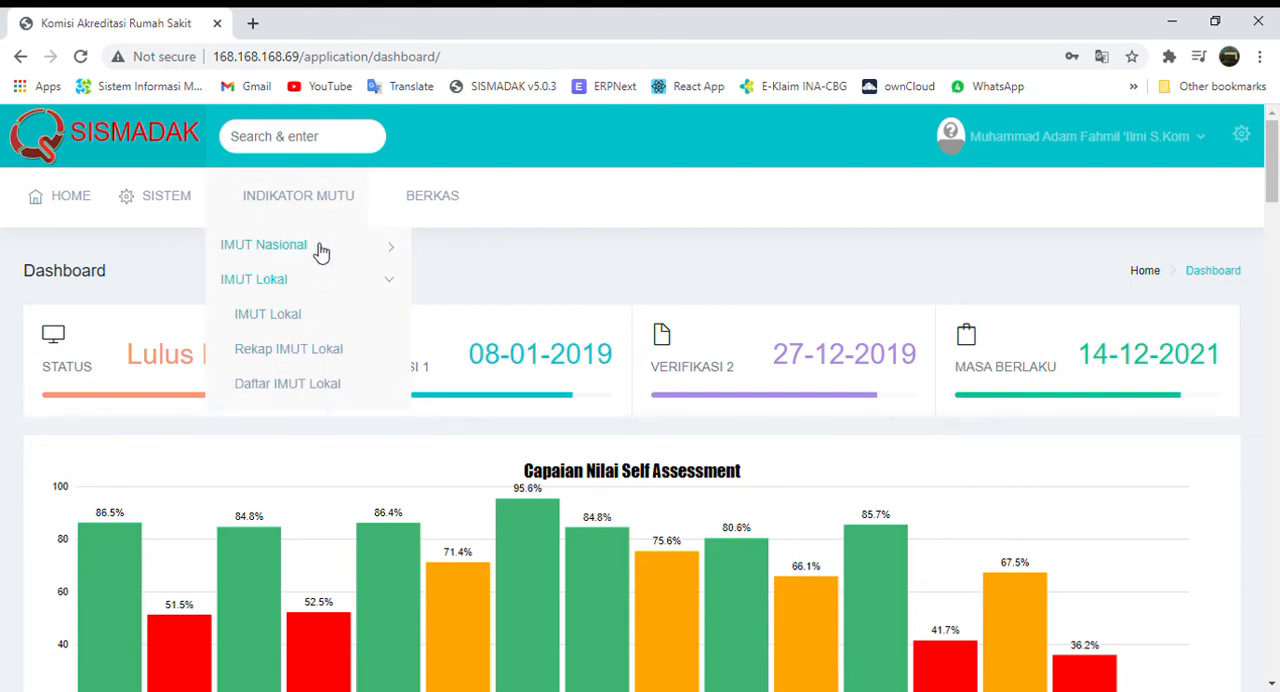
pyautogui.click(322, 254)
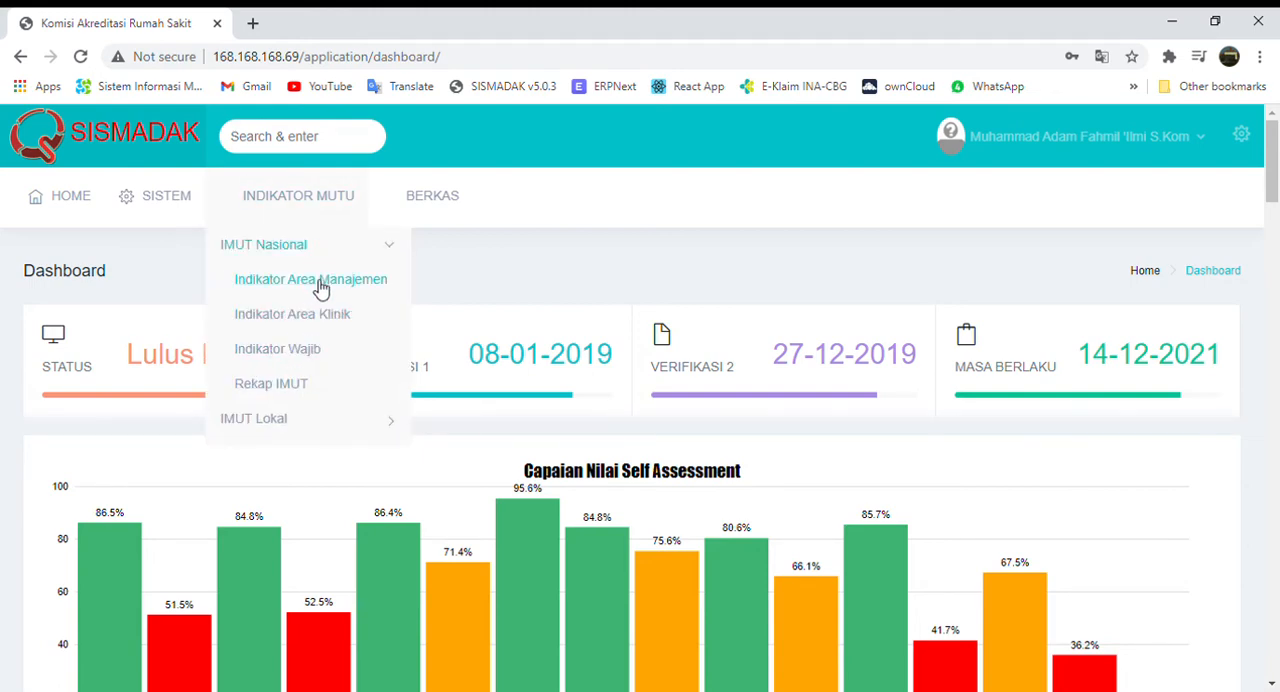
pyautogui.click(320, 285)
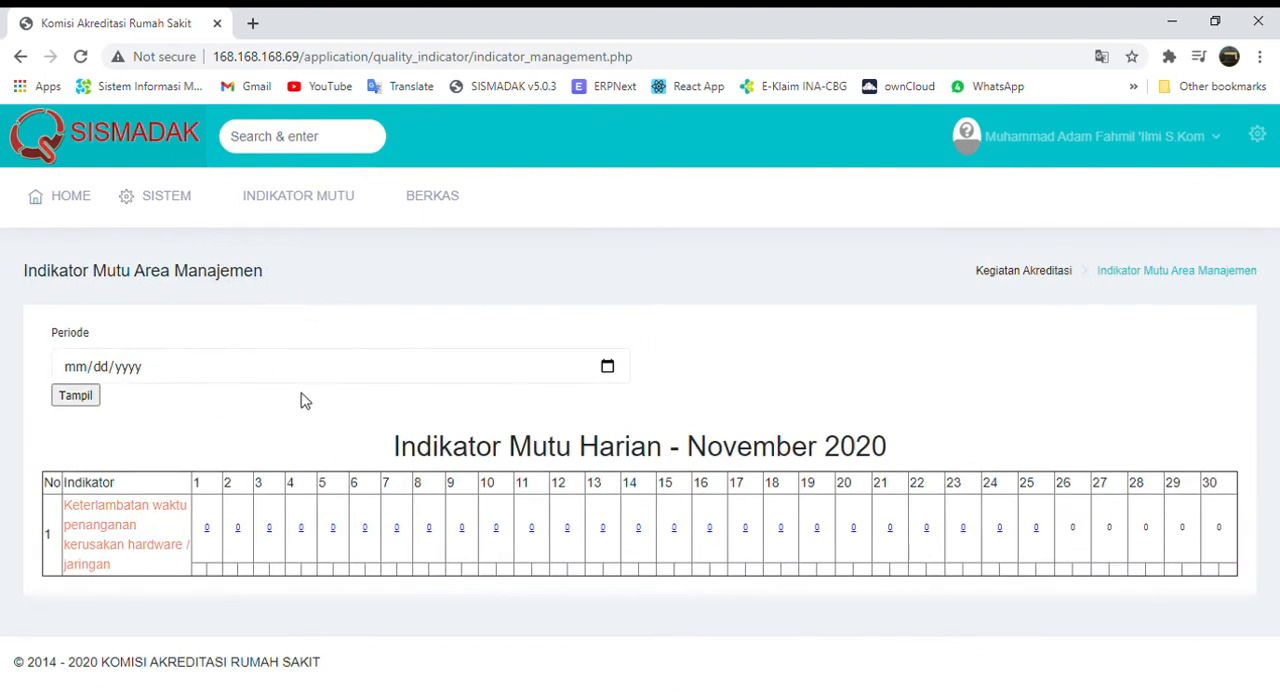
# View the unit's national clinical-area indicators (Indikator Area Klinik) and its mandatory indicators (Indikator Wajib).
pyautogui.moveTo(331, 211)
pyautogui.click(322, 318)
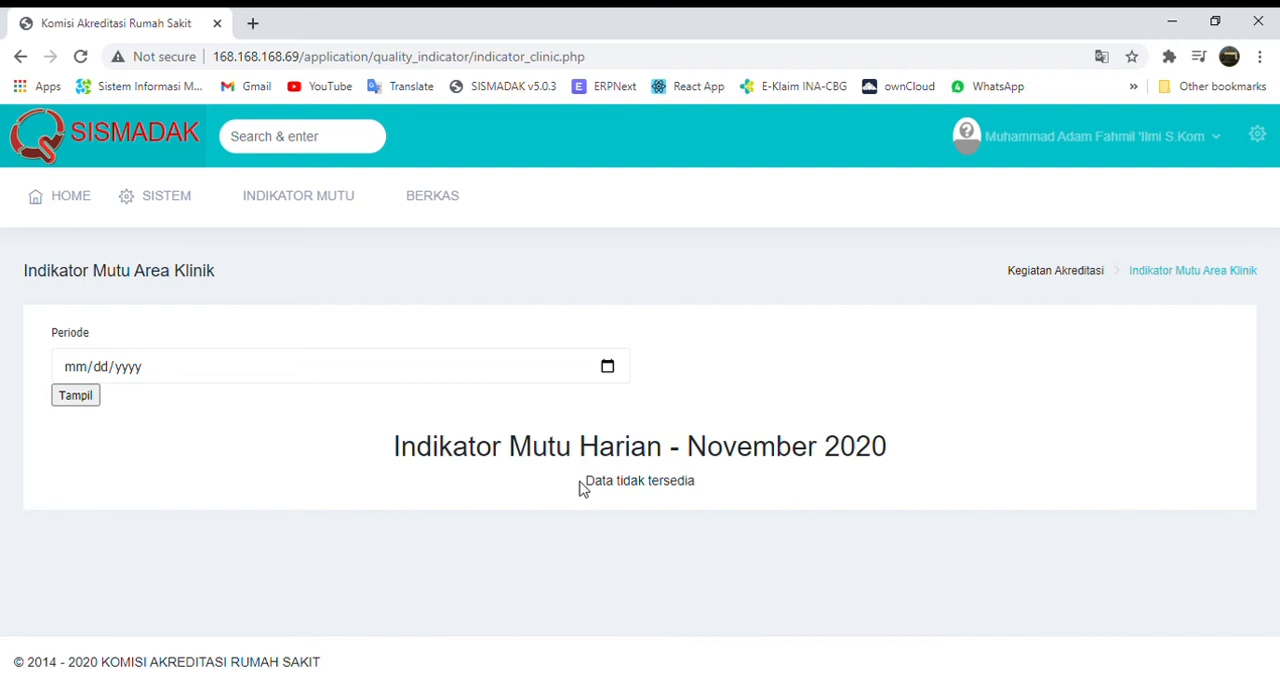
pyautogui.moveTo(588, 487); pyautogui.dragTo(703, 489)
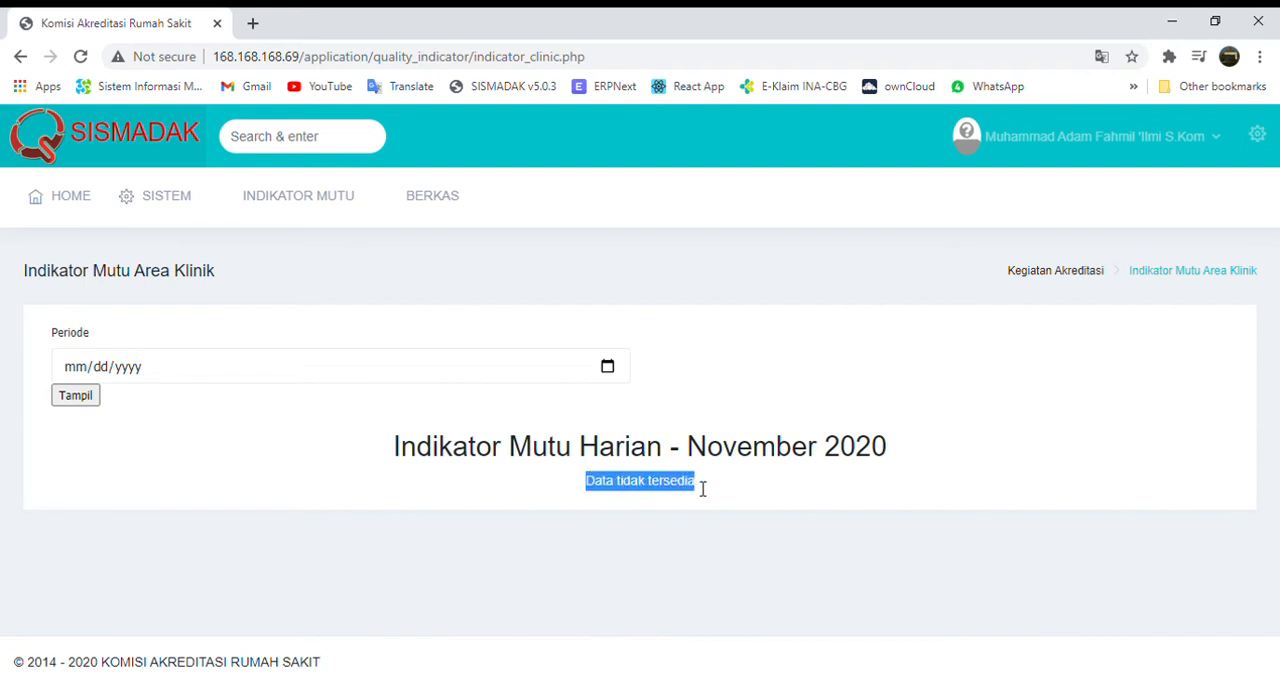
pyautogui.click(691, 486)
pyautogui.moveTo(329, 202)
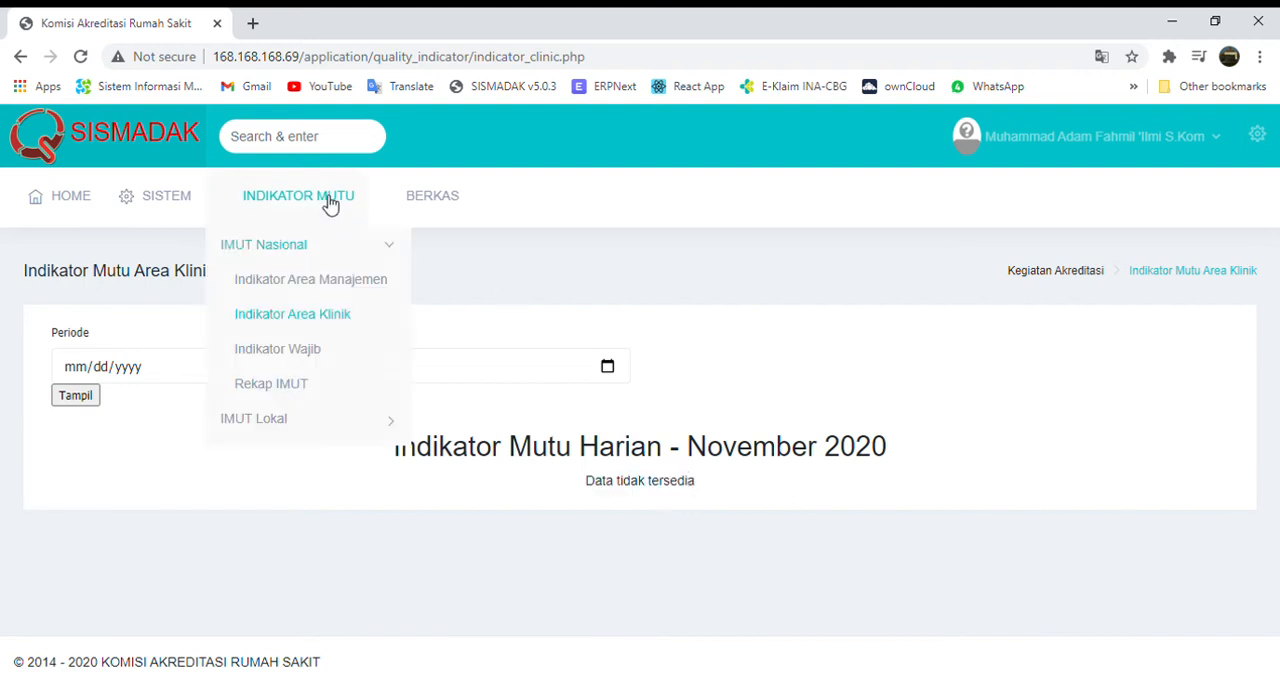
pyautogui.click(307, 350)
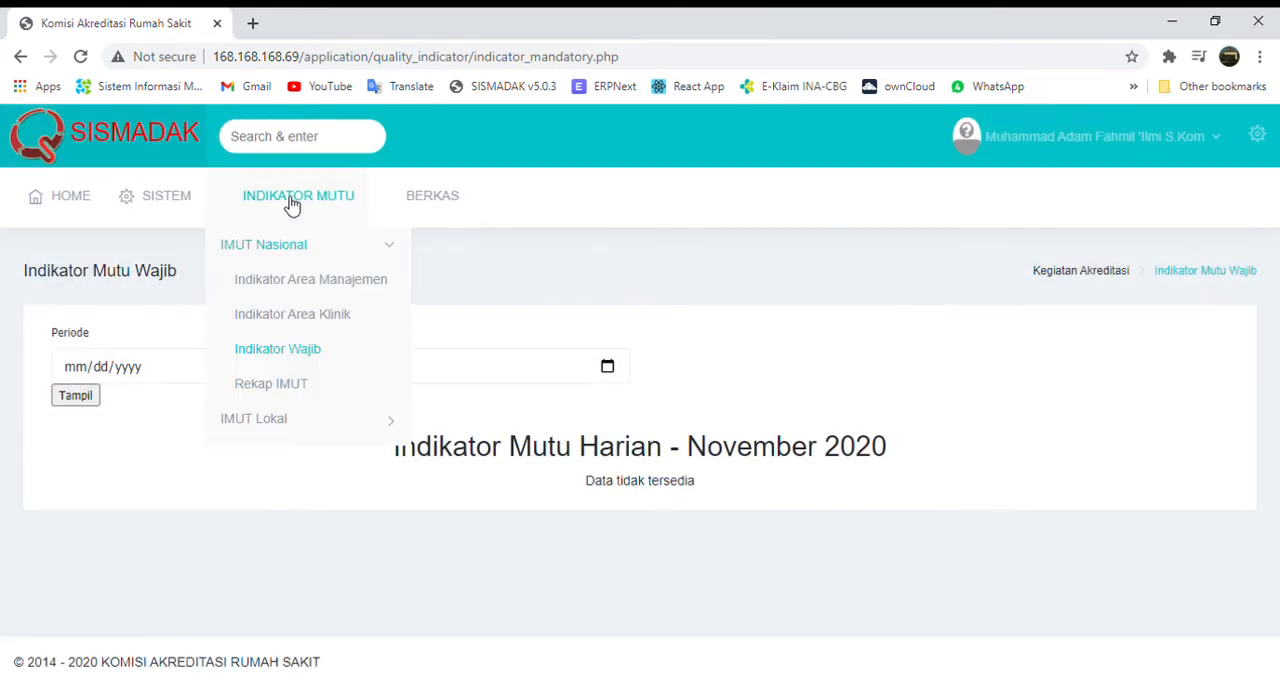
# Open the unit's local indicators (IMUT Lokal) and look through the daily indicator table for November 2020.
pyautogui.click(284, 422)
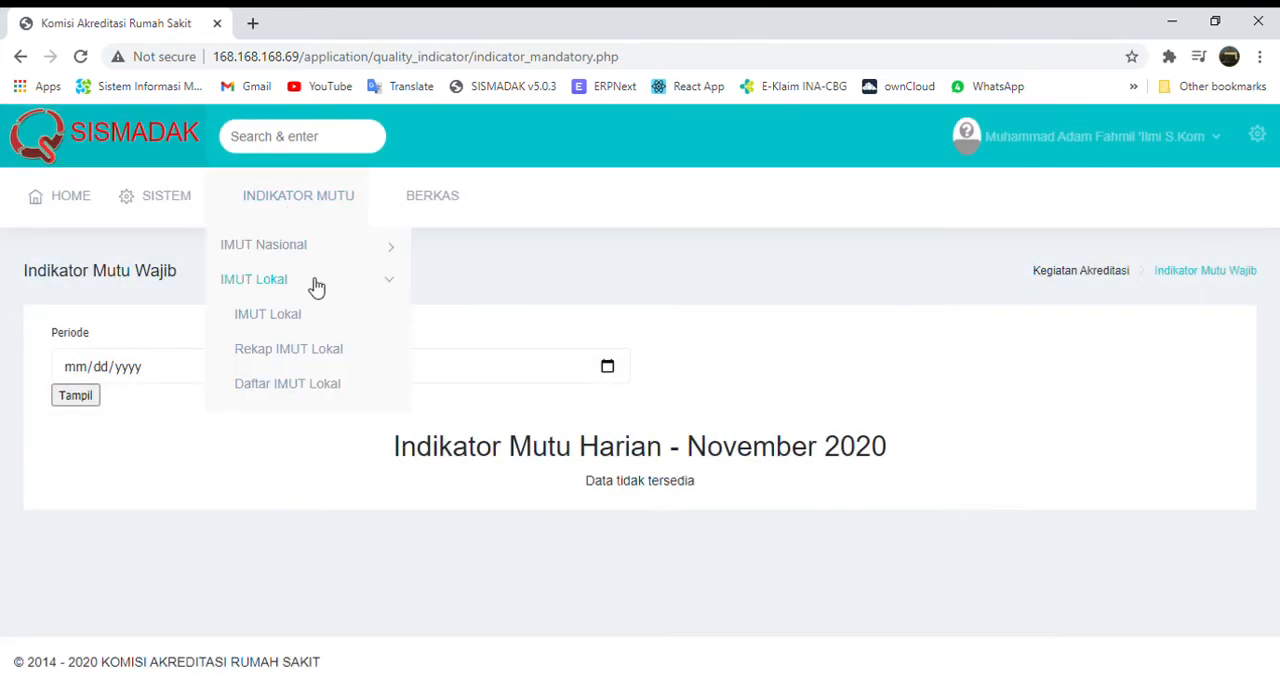
pyautogui.click(303, 325)
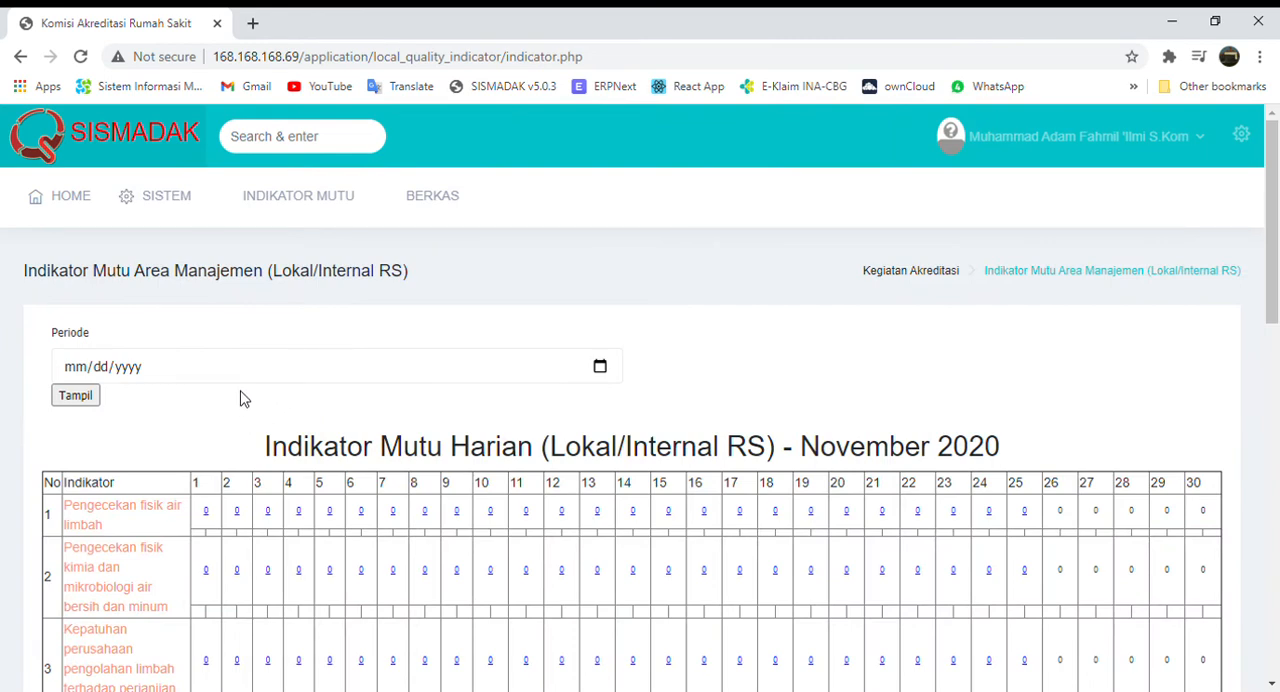
pyautogui.scroll(-2, 243, 405)
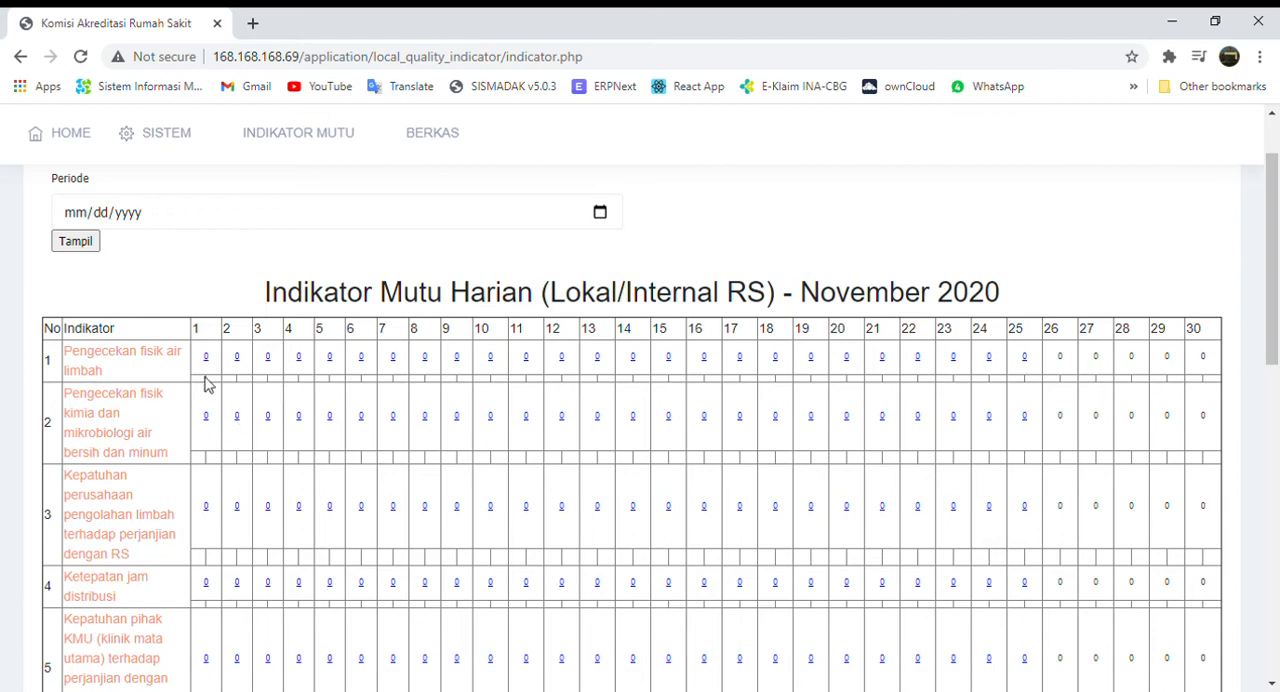
pyautogui.scroll(-1, 27, 515)
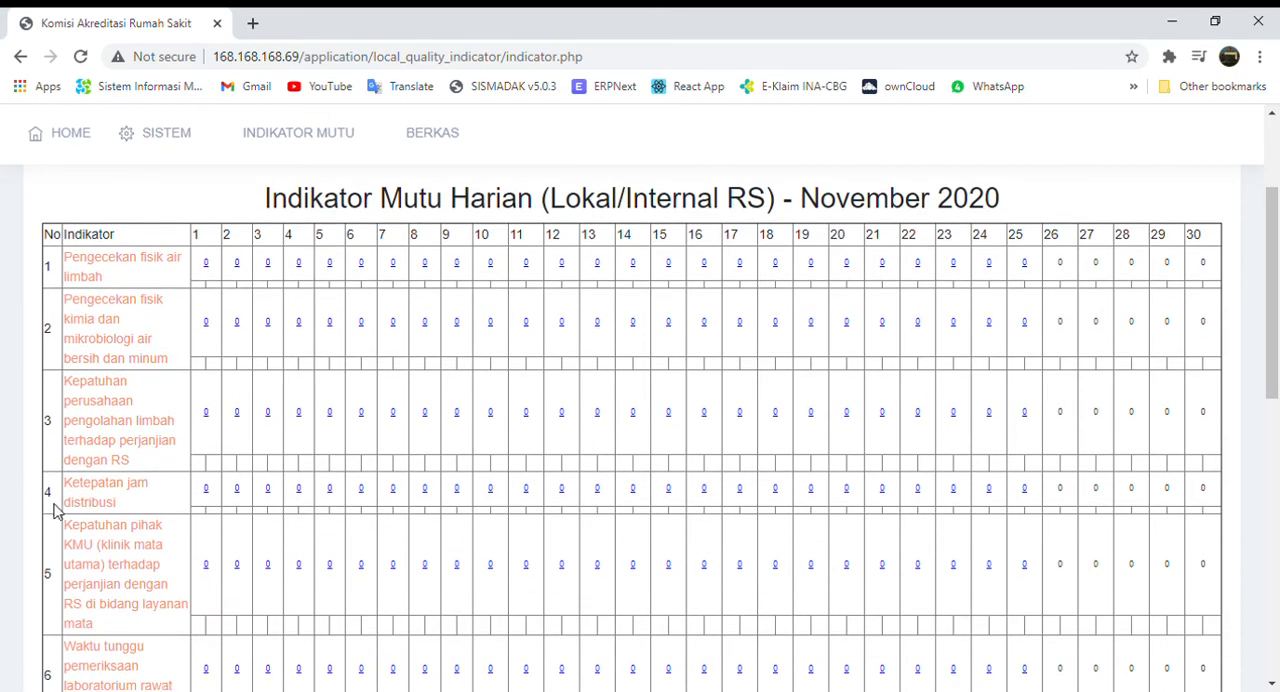
pyautogui.scroll(-2, 146, 440)
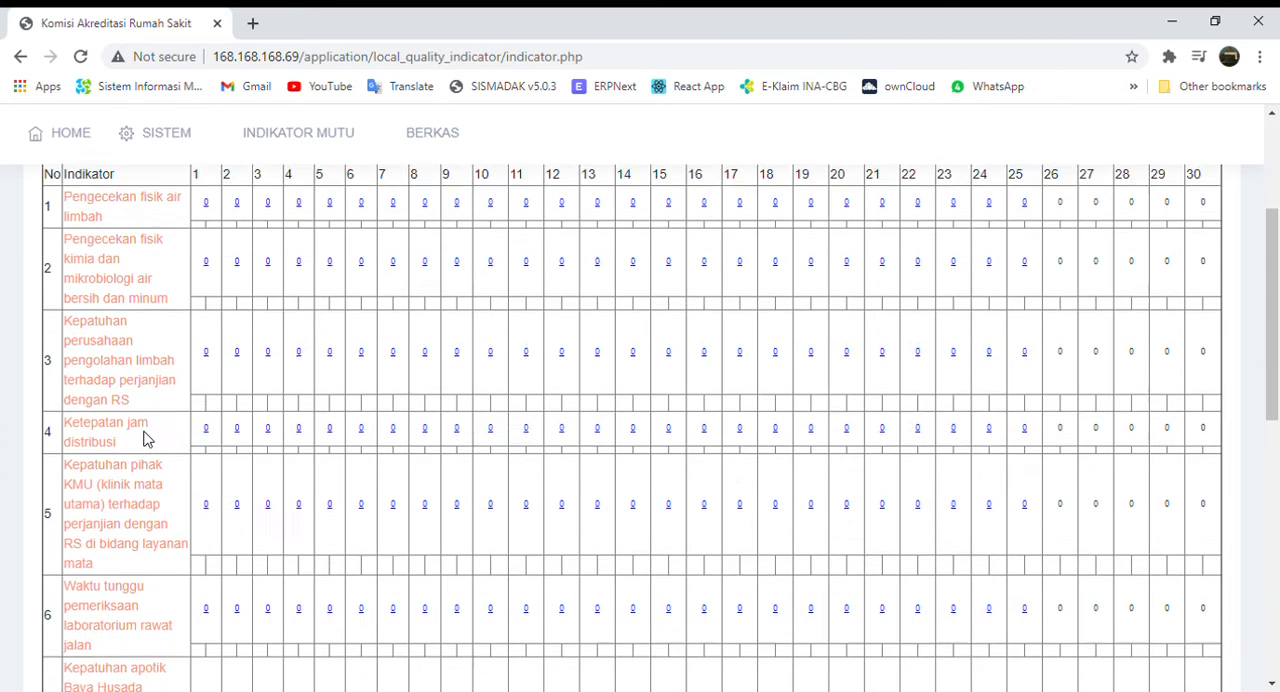
pyautogui.scroll(2, 148, 515)
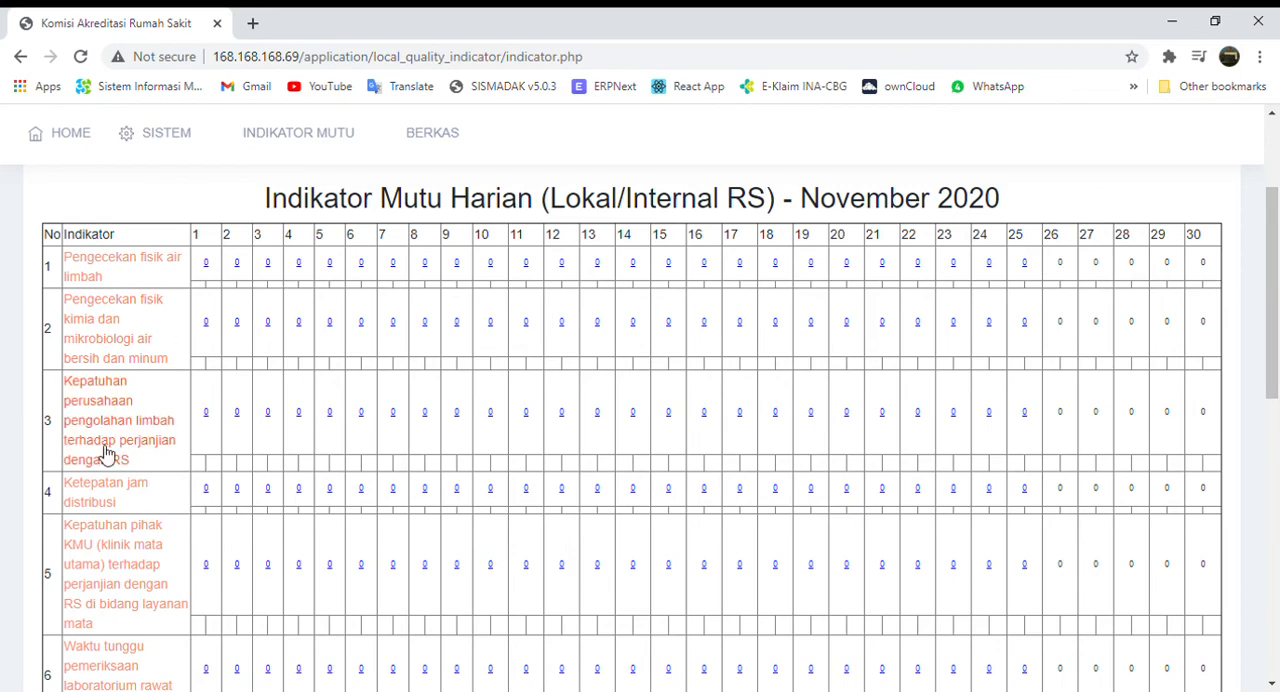
pyautogui.scroll(-4, 169, 398)
pyautogui.scroll(3, 169, 398)
pyautogui.scroll(4, 169, 398)
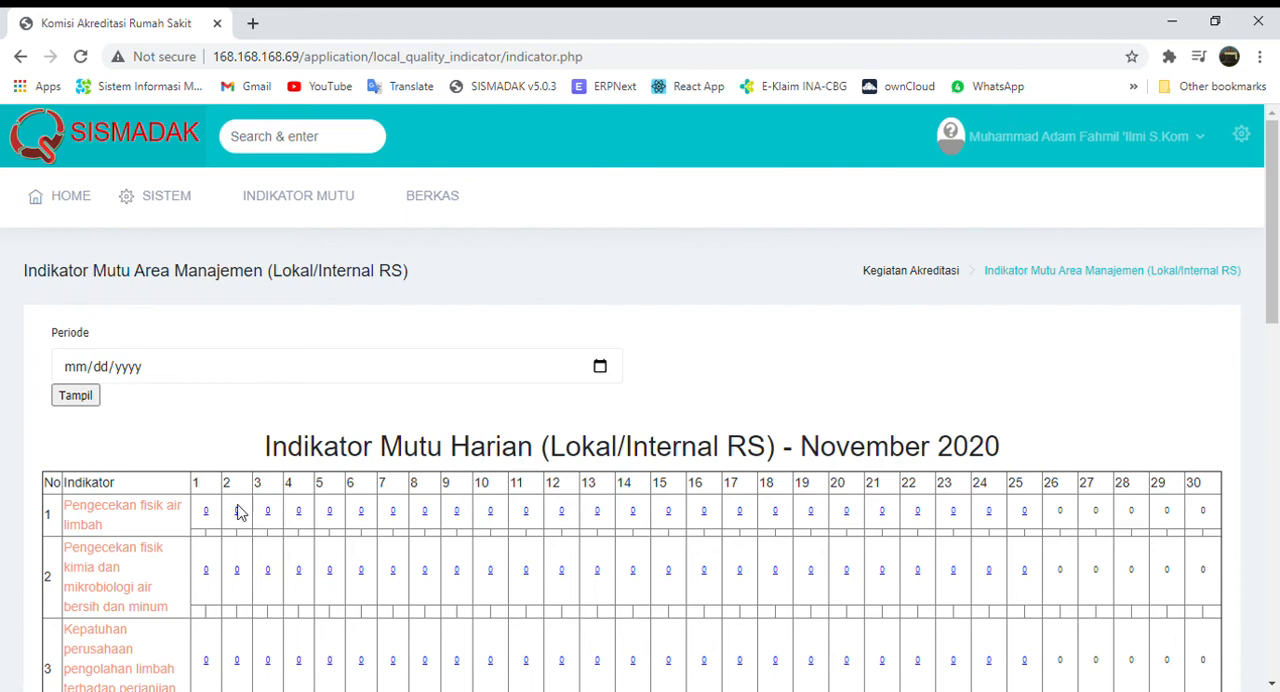
pyautogui.scroll(-5, 240, 515)
pyautogui.scroll(5, 240, 514)
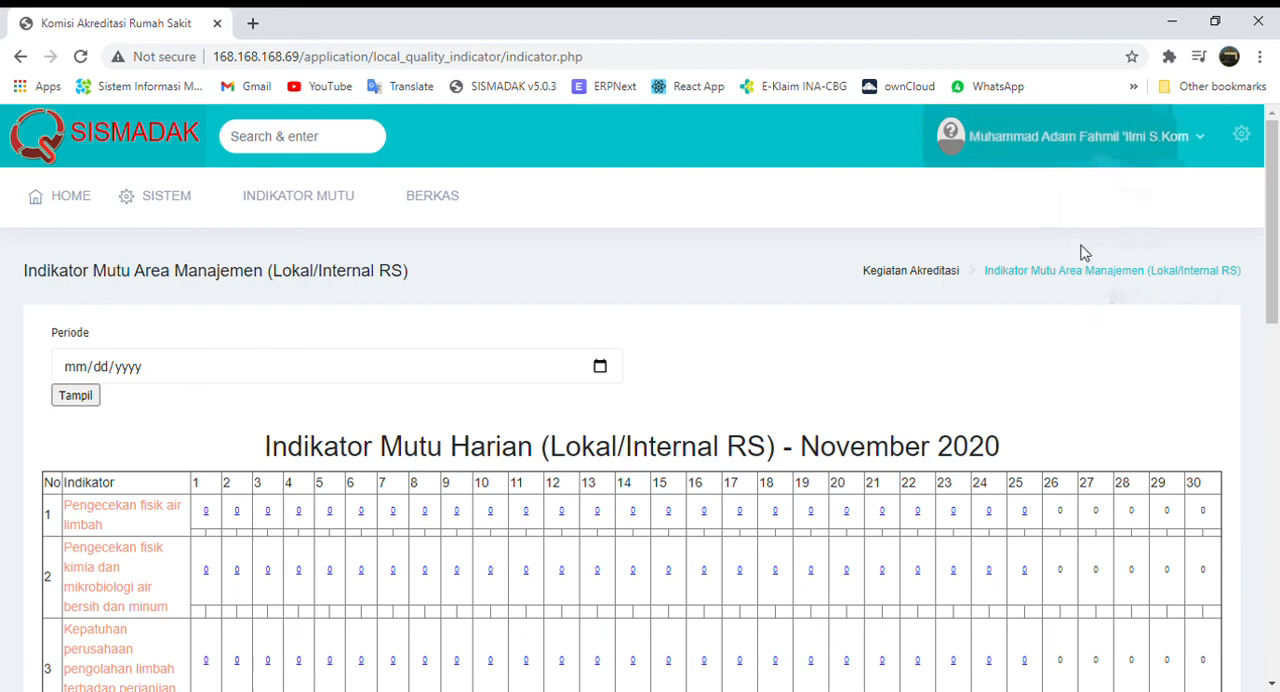
# Log out of the current staff account and log in as the hemodialysis unit's user with the account e-mail and password.
pyautogui.moveTo(1080, 138)
pyautogui.click(1108, 292)
pyautogui.click(660, 354)
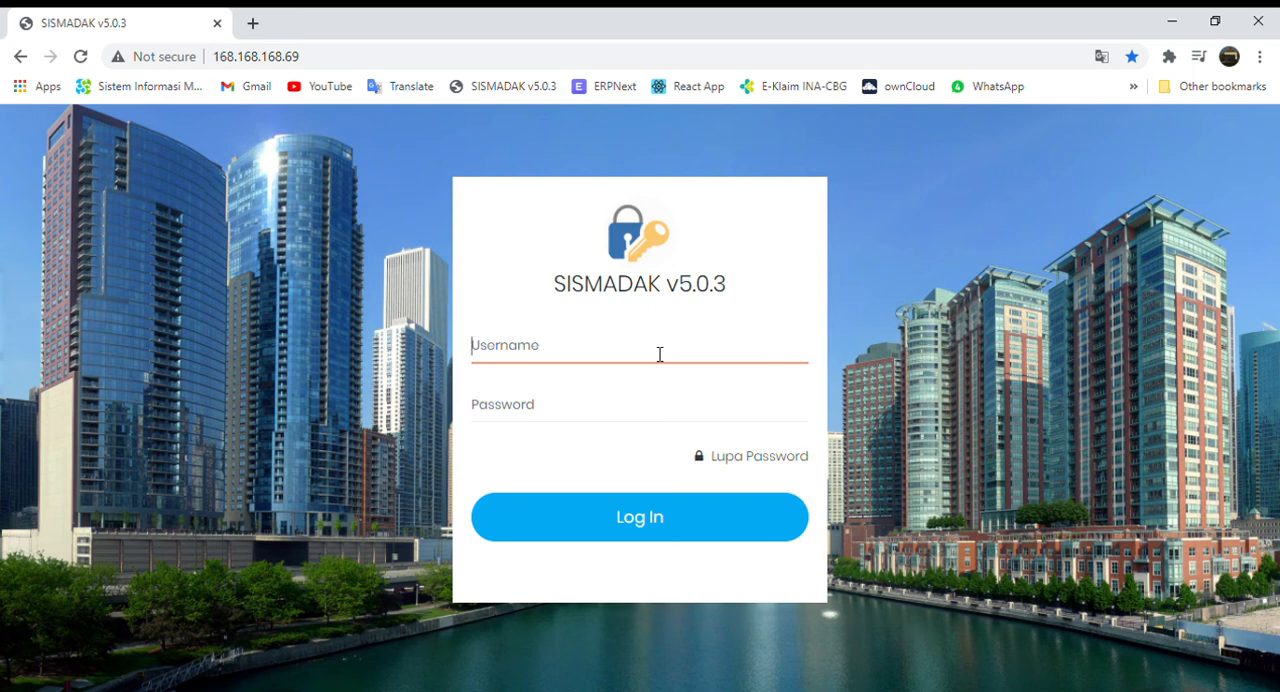
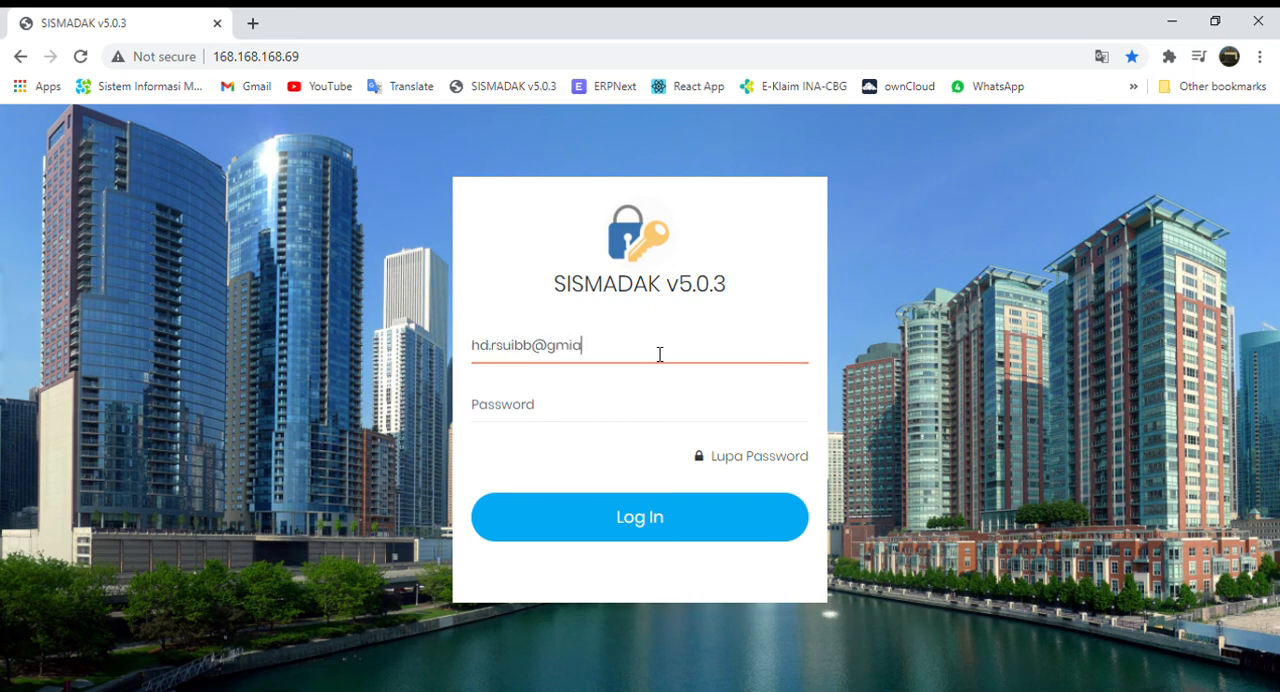
pyautogui.press('Tab')
pyautogui.write('r')
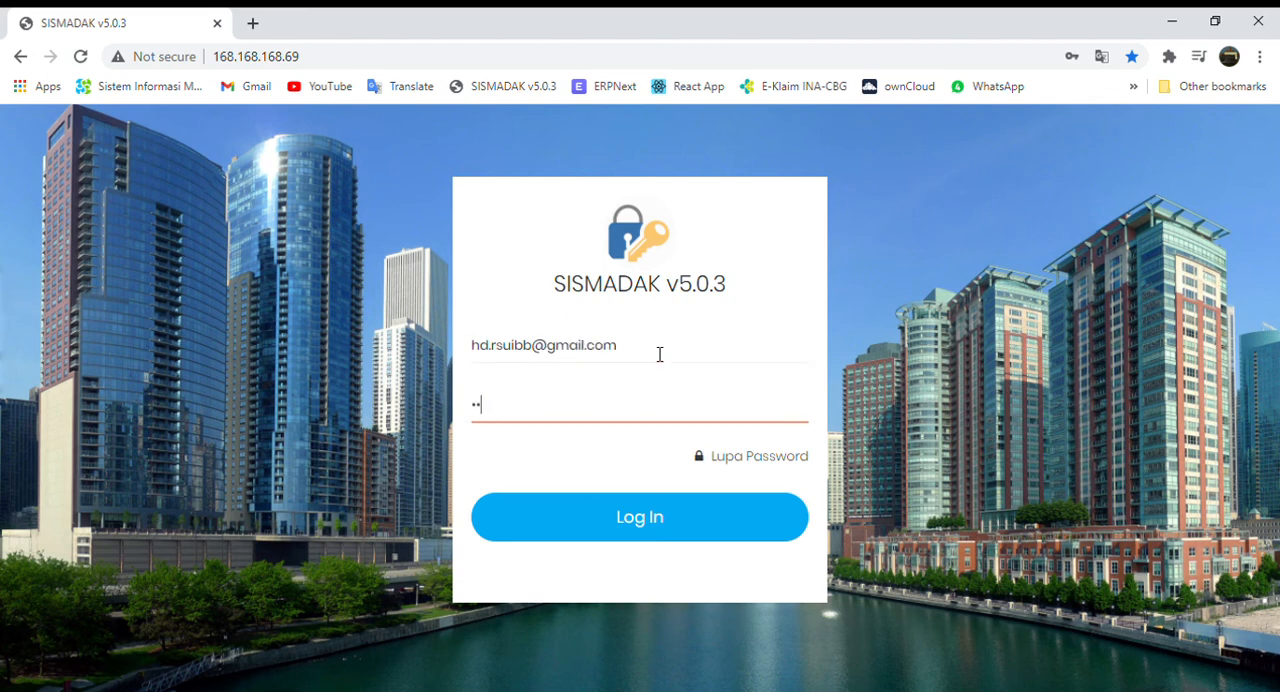
pyautogui.write('*****')
pyautogui.press('Return')
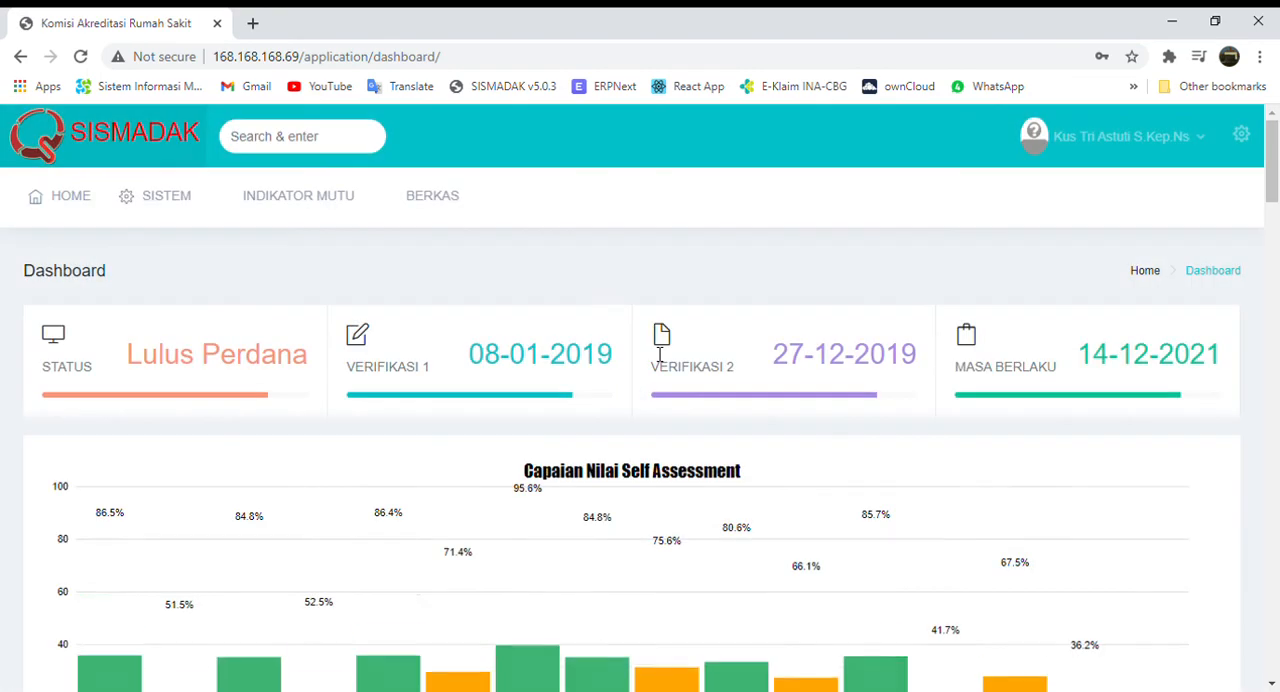
# View the hemodialysis unit's national management-area indicators (Indikator Area Manajemen) and clinical-area indicators (Indikator Area Klinik).
pyautogui.click(337, 214)
pyautogui.click(329, 251)
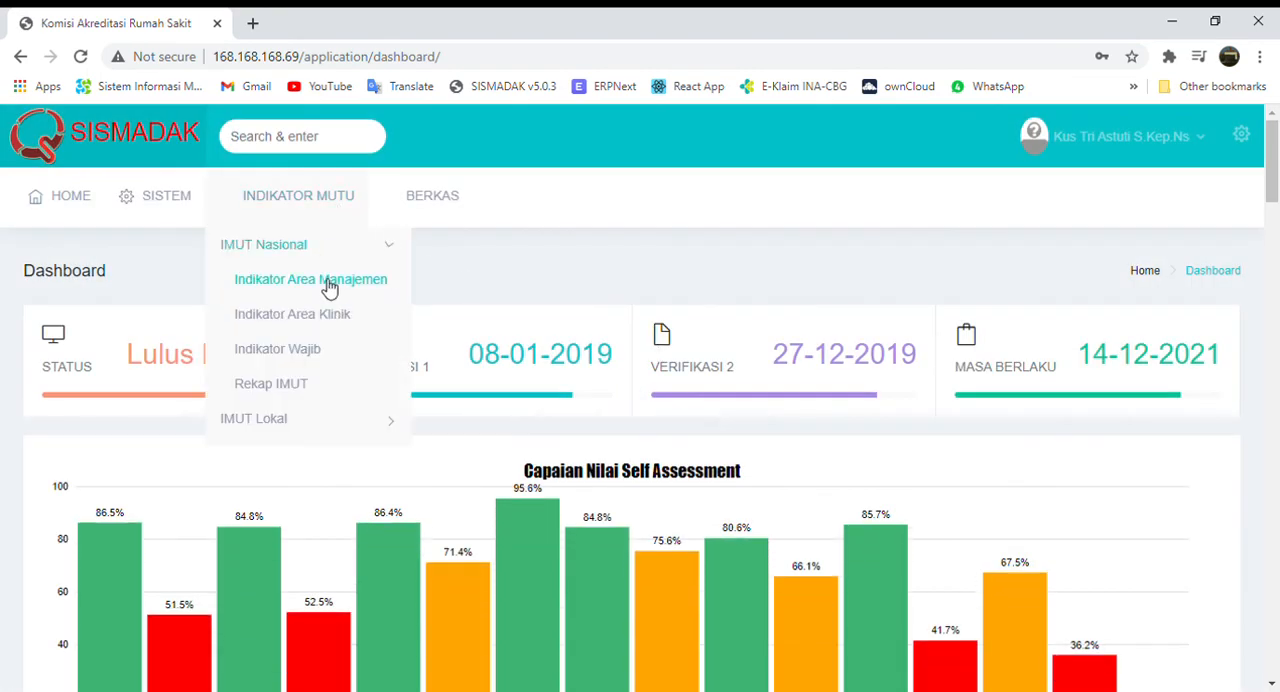
pyautogui.click(329, 285)
pyautogui.click(306, 204)
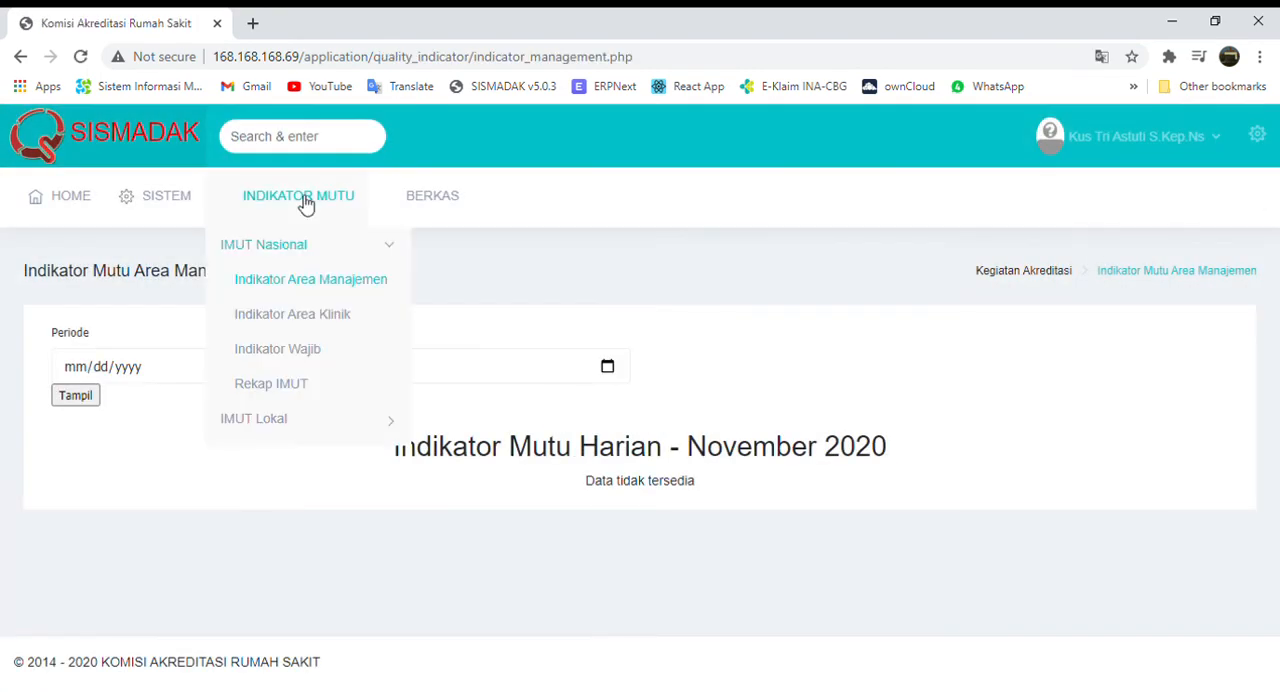
pyautogui.click(295, 313)
pyautogui.scroll(-1, 320, 391)
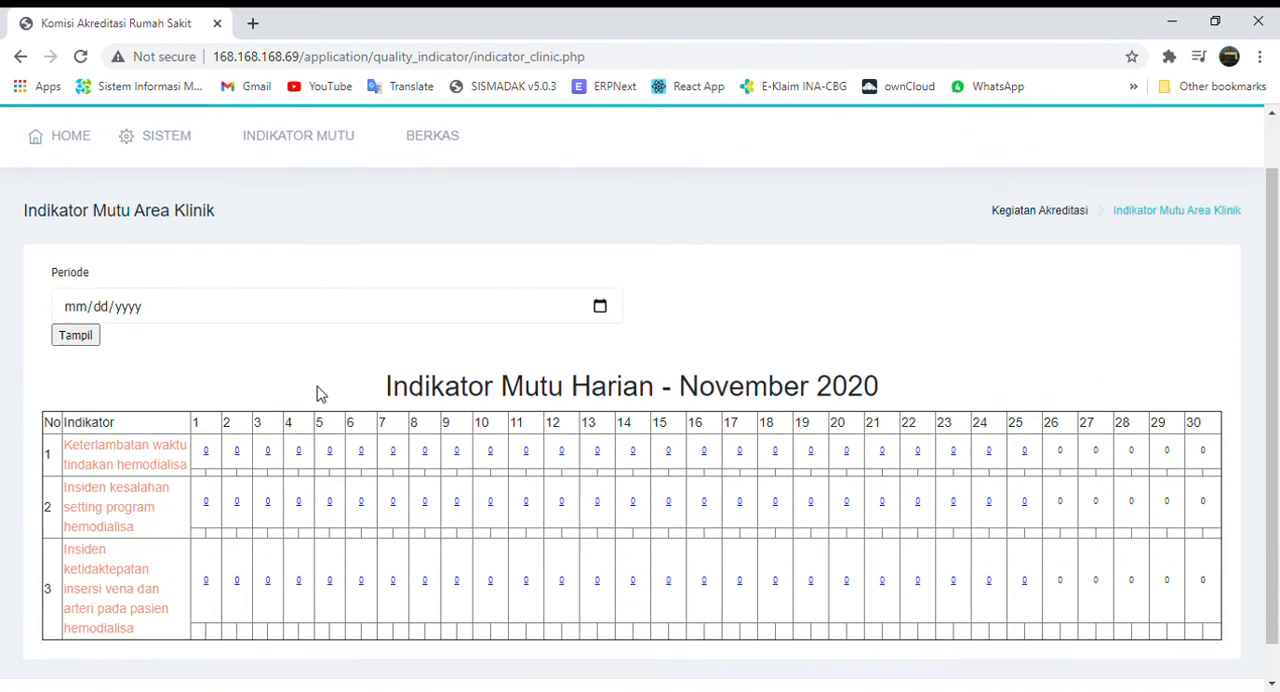
pyautogui.scroll(1, 271, 349)
# View the hemodialysis unit's mandatory national indicators (Indikator Wajib) and its local indicators (IMUT Lokal).
pyautogui.click(306, 218)
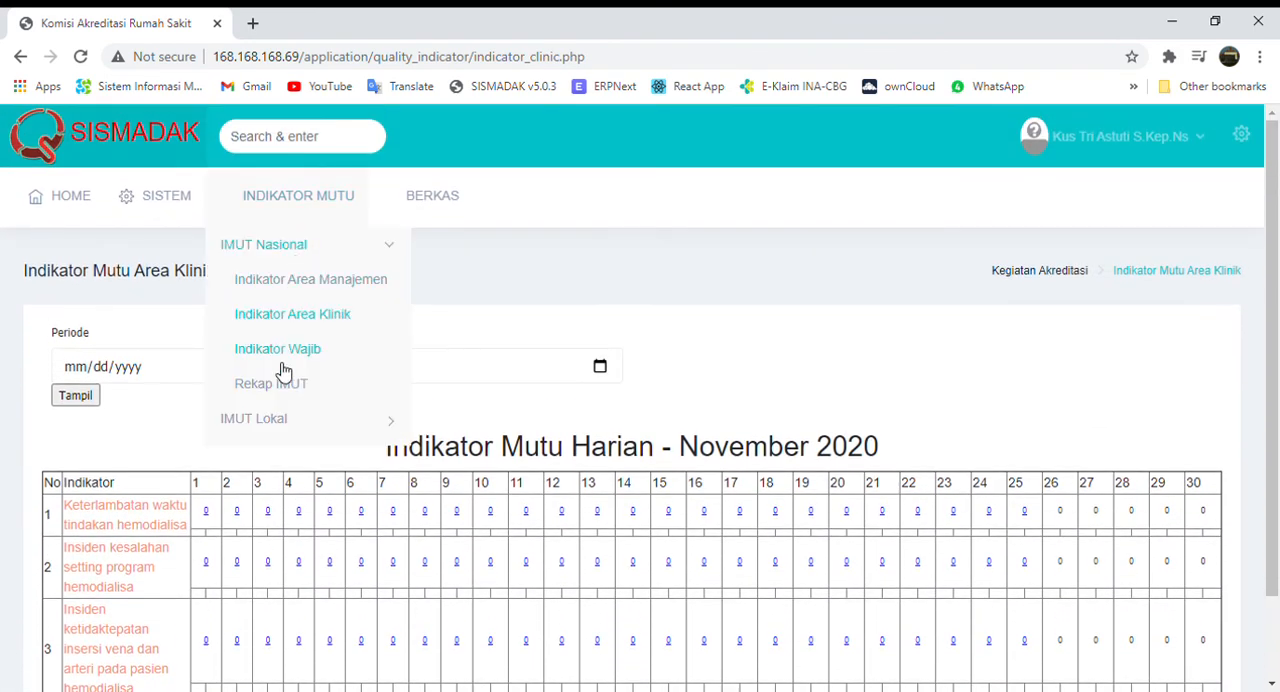
pyautogui.click(313, 341)
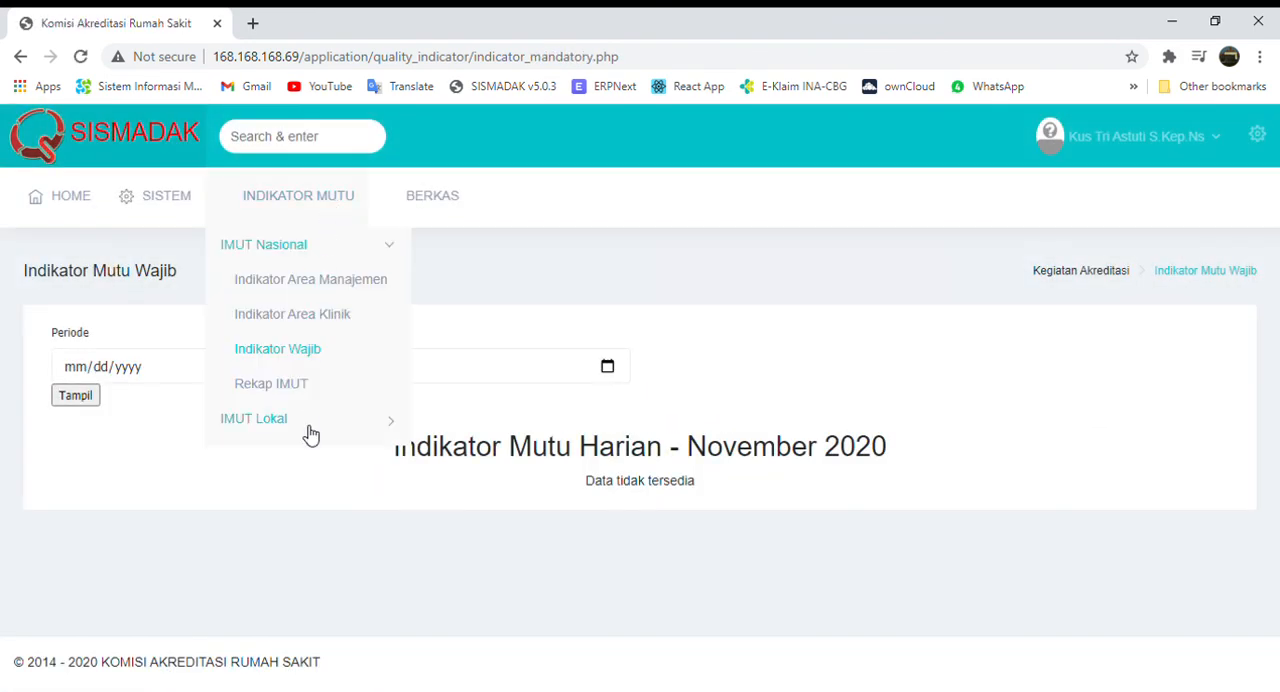
pyautogui.click(285, 318)
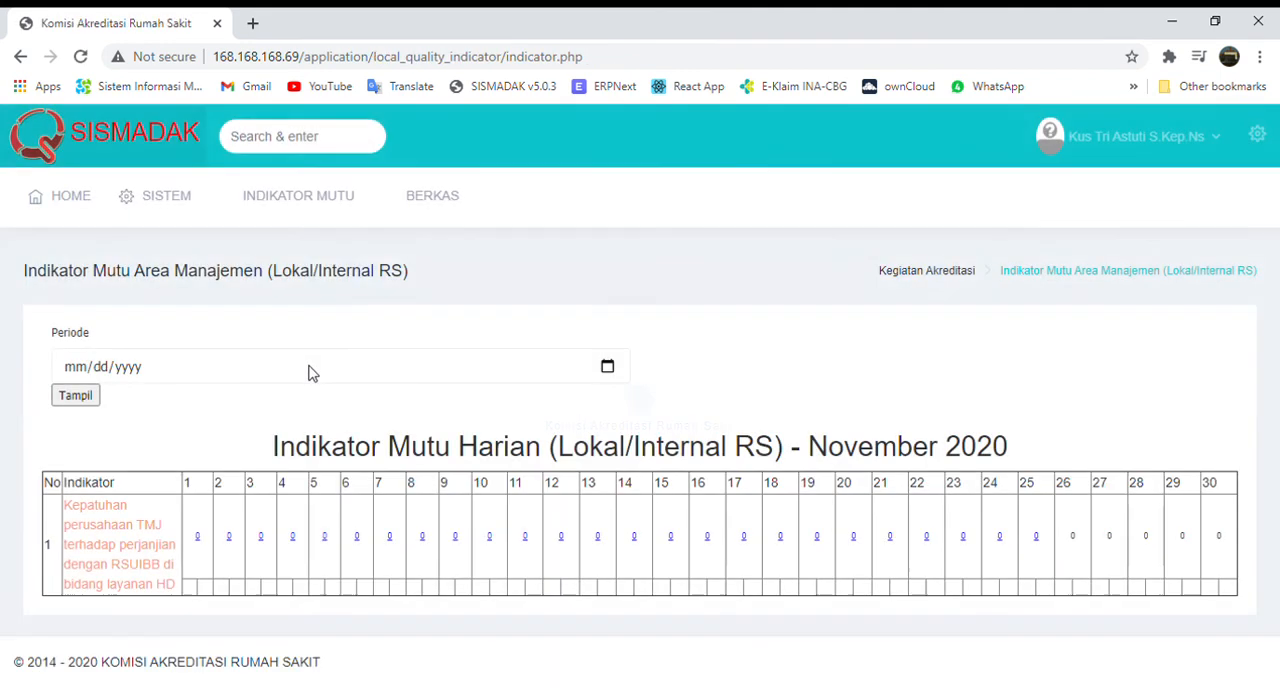